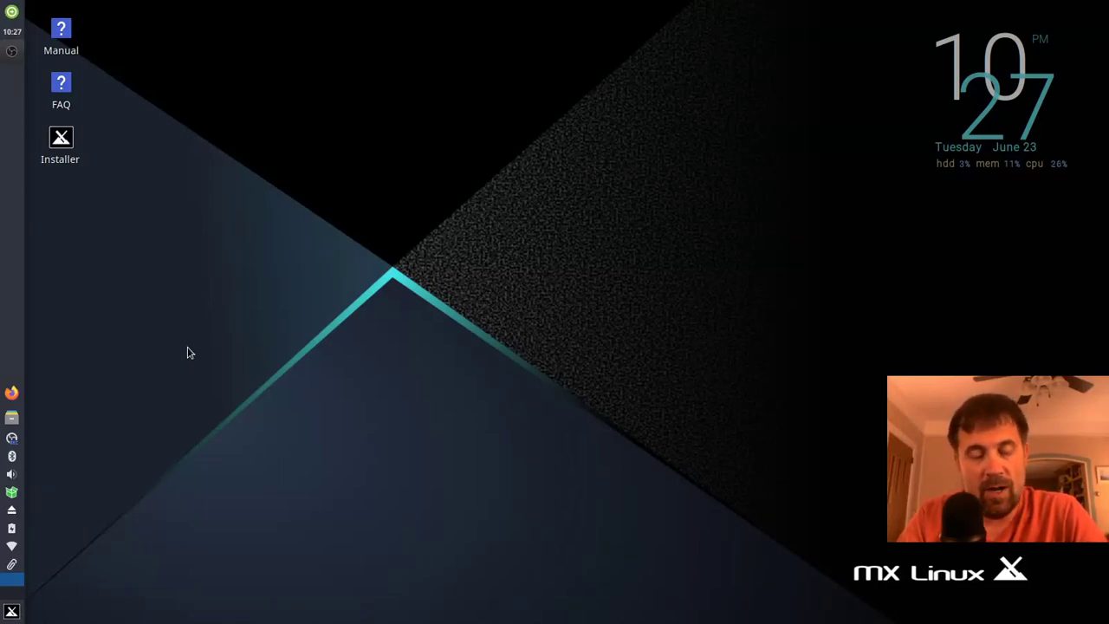
Step: Launch the MX Linux Installer, review its Live Log, and accept the terms of use
key("super")
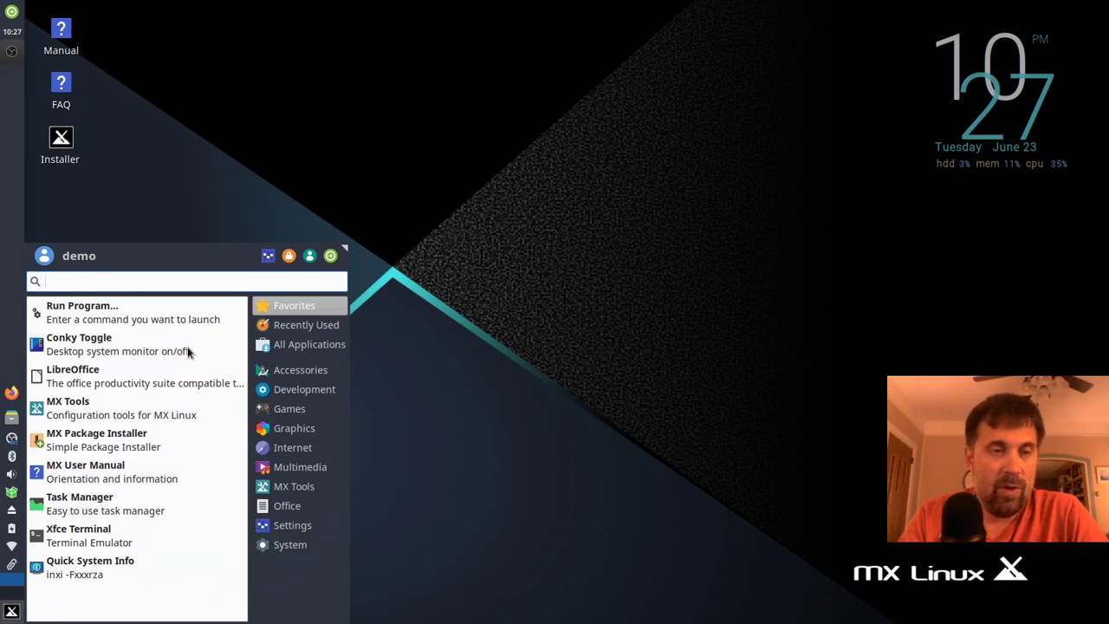
key("super")
left_click(76, 166)
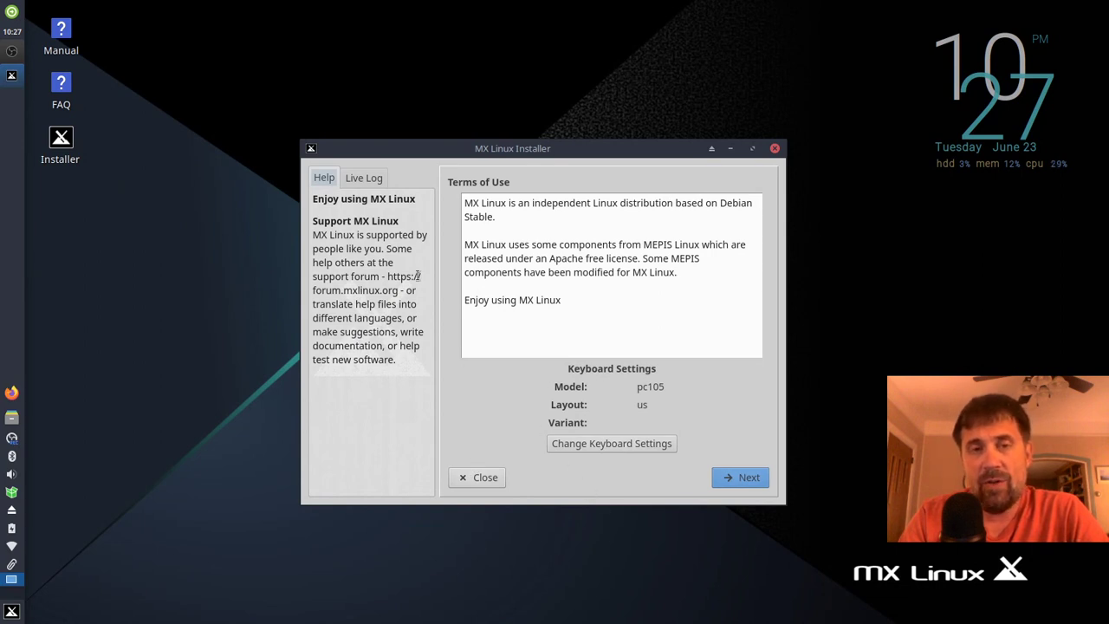
left_click(354, 177)
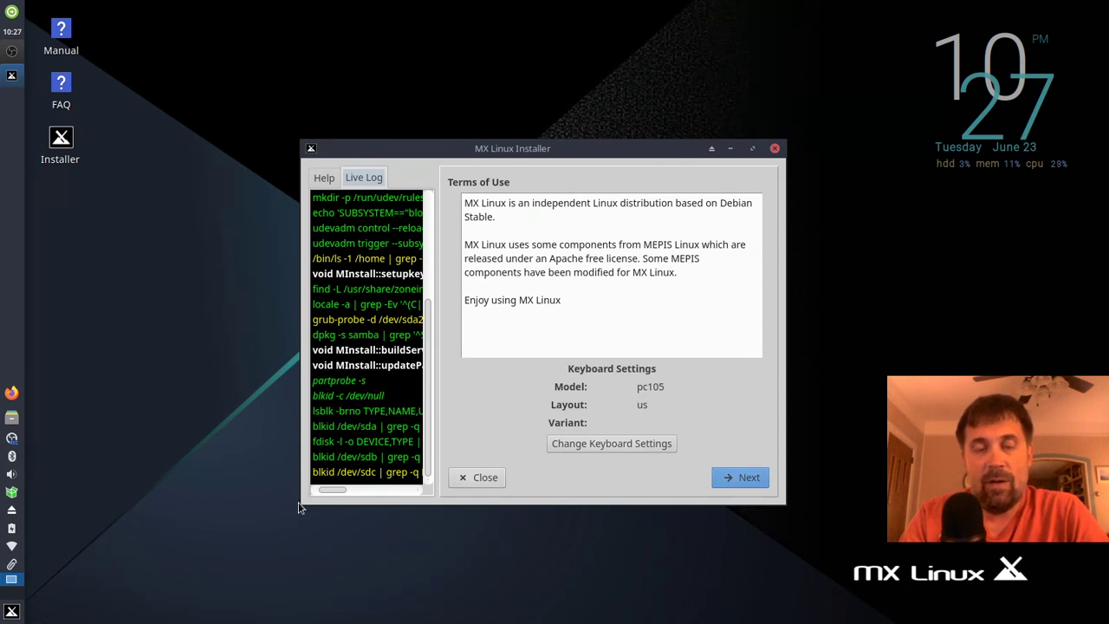
left_click_drag(379, 396, 380, 297)
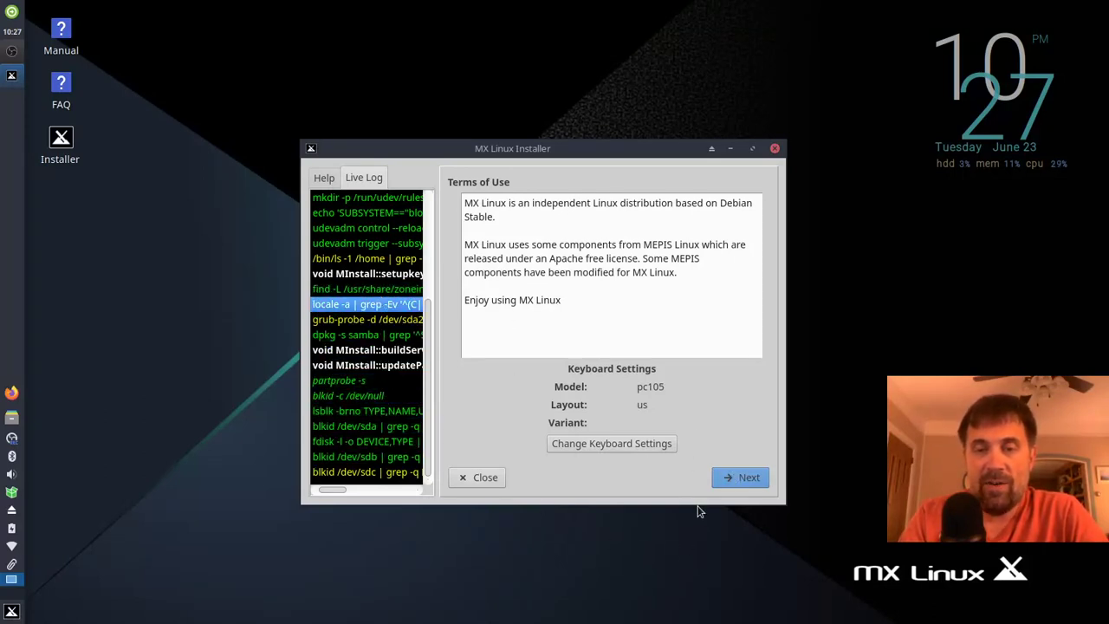
left_click(738, 479)
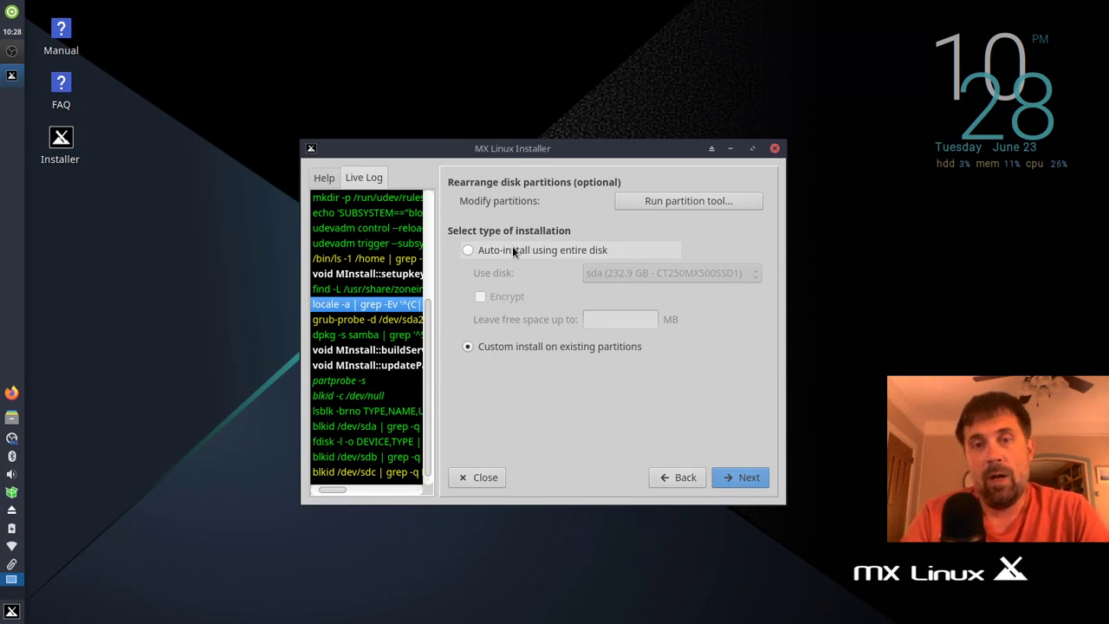
Step: Open GParted, centre its window, and inspect the sda2, sda3, sda4 and sda7 partitions
left_click(655, 201)
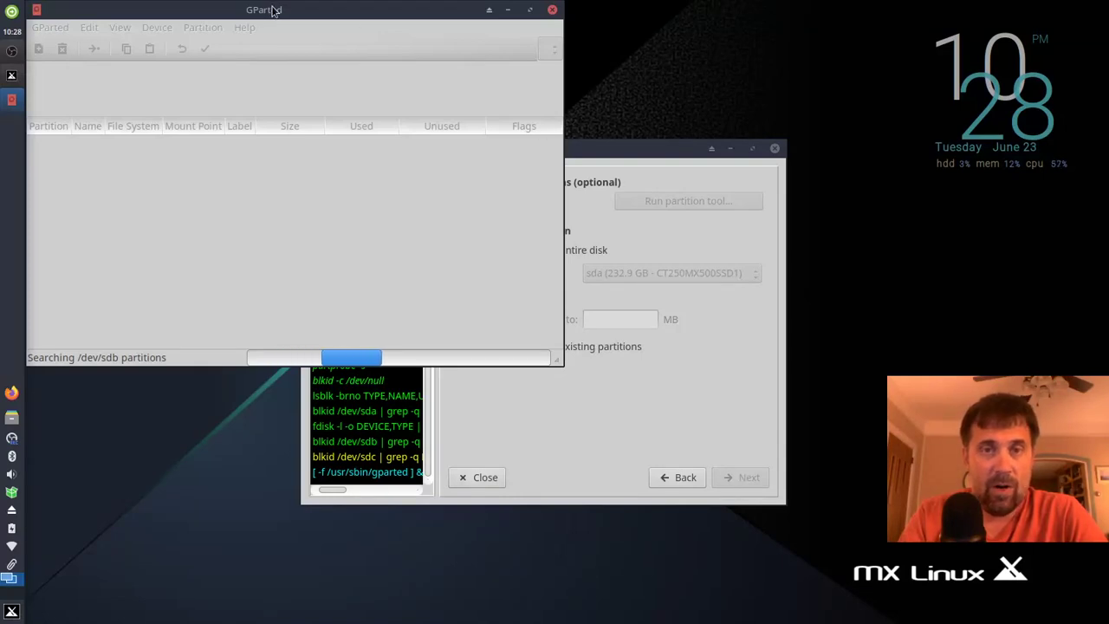
left_click_drag(273, 9, 508, 94)
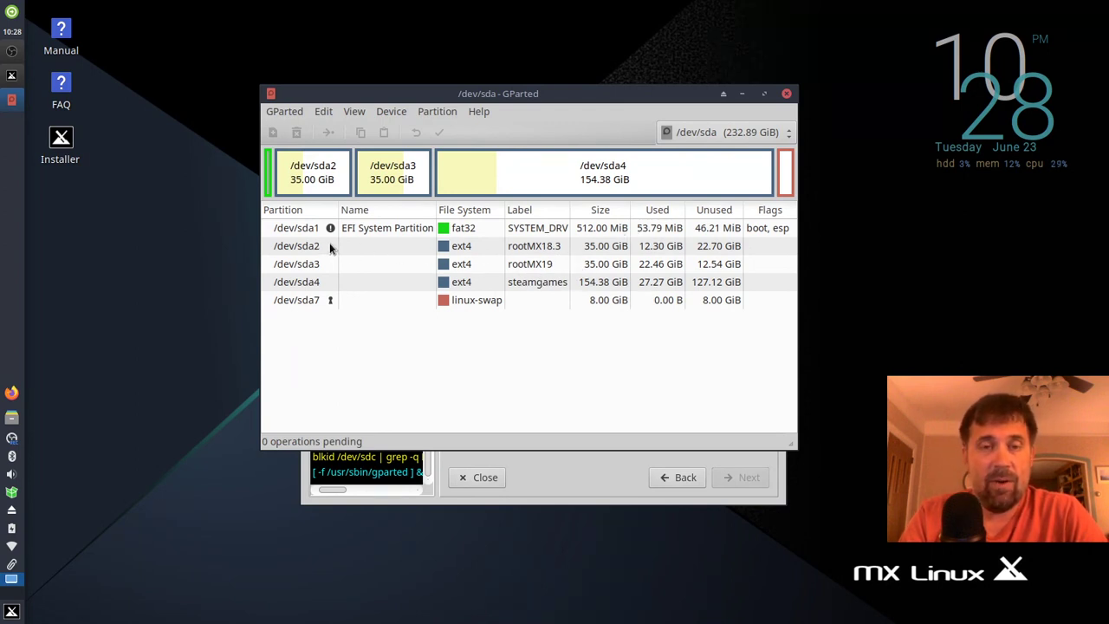
left_click(533, 247)
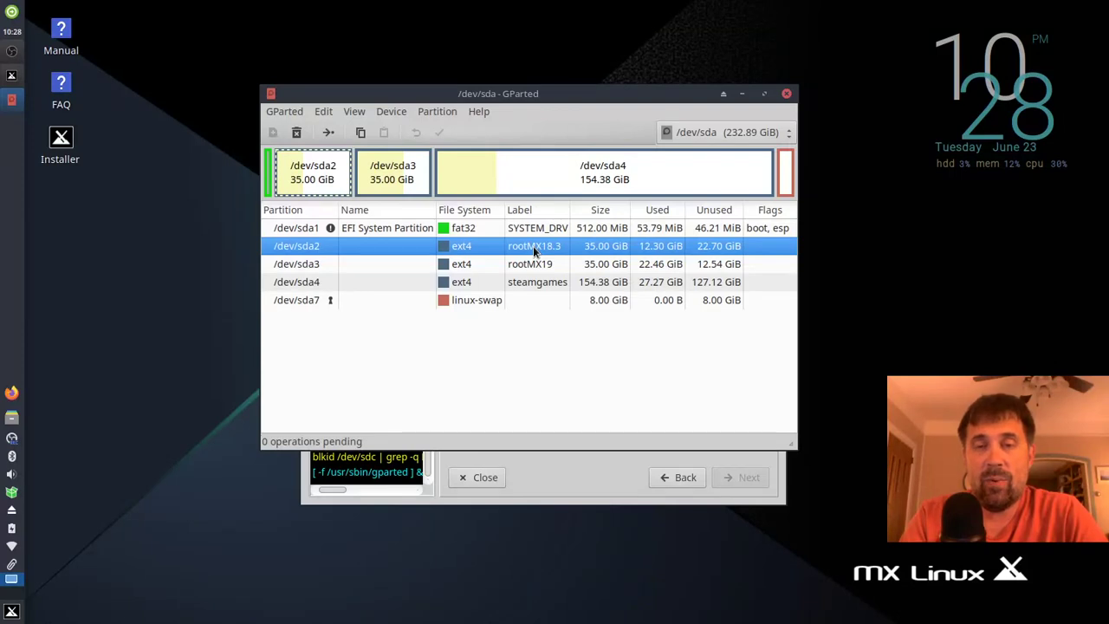
left_click(536, 269)
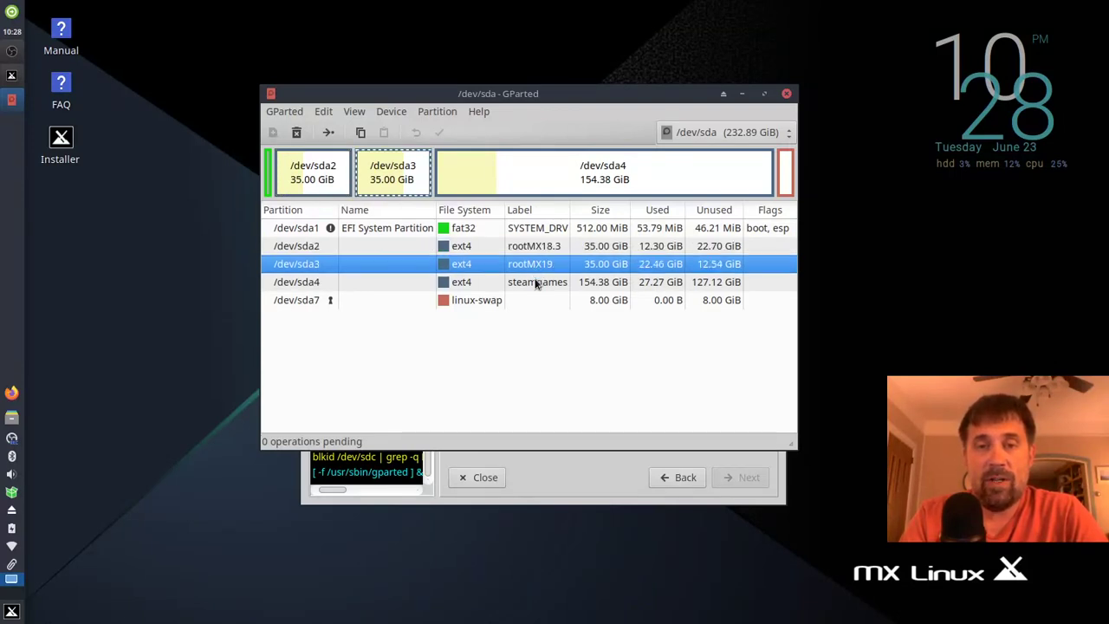
left_click(536, 288)
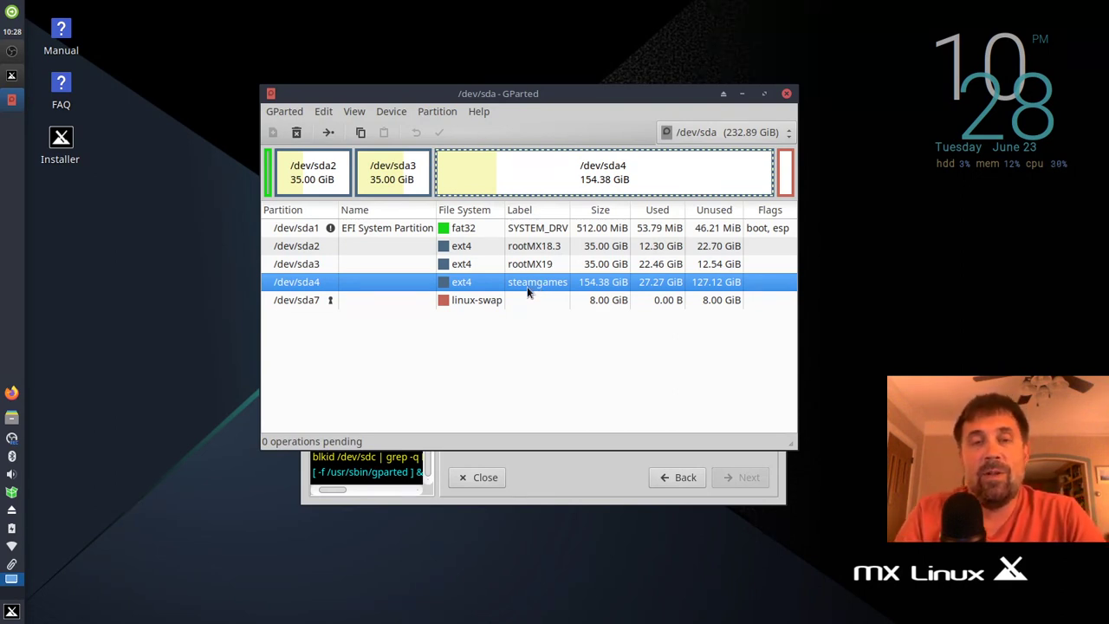
left_click(466, 305)
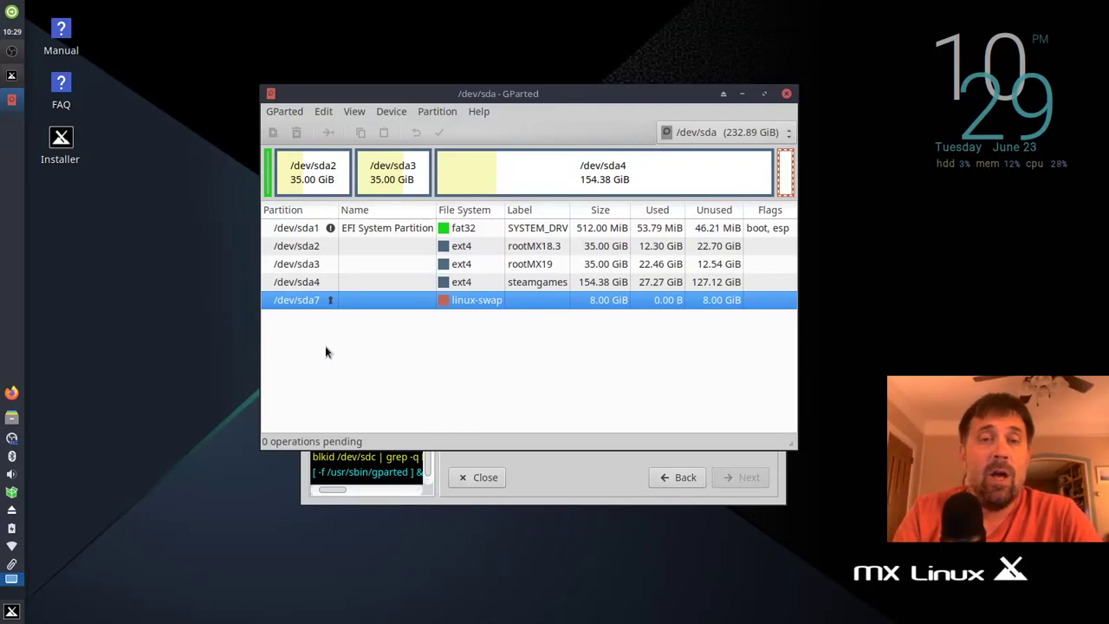
left_click(522, 246)
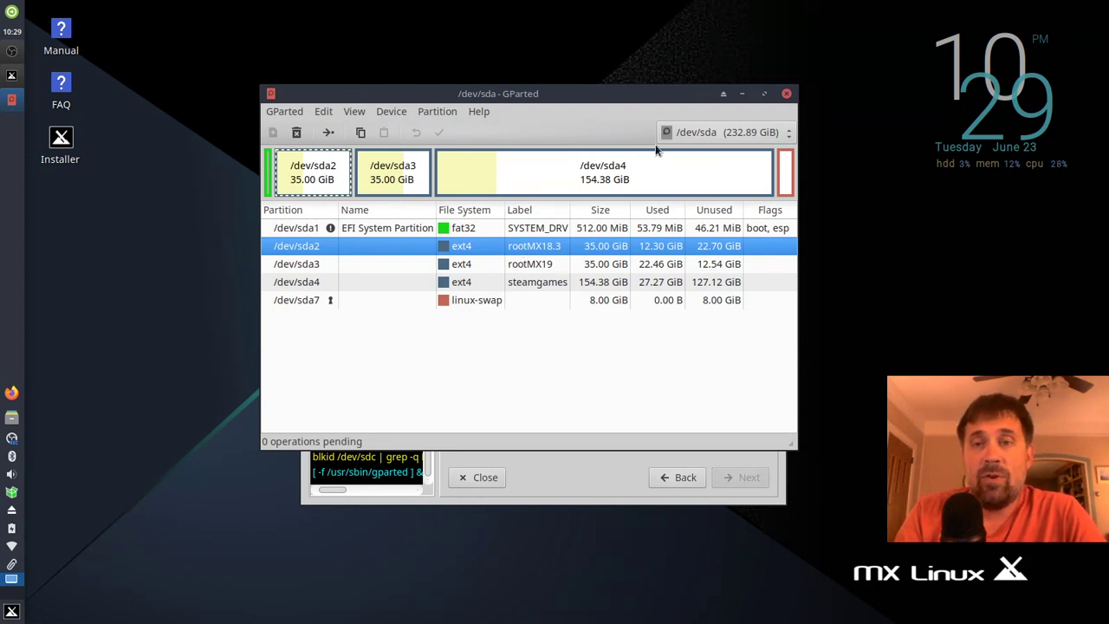
left_click(693, 130)
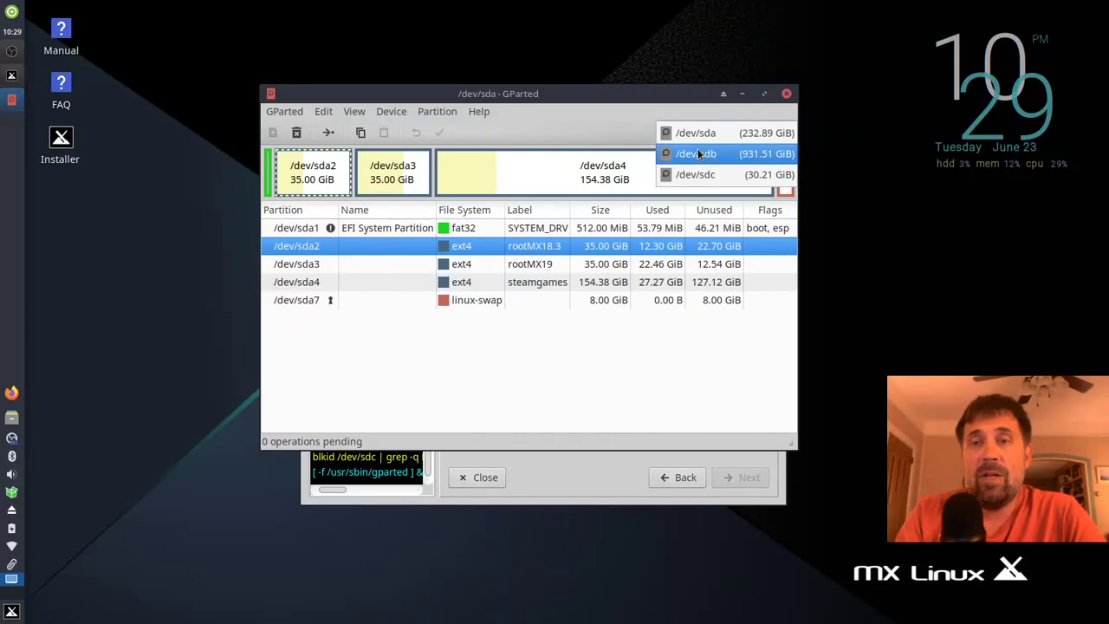
left_click(698, 153)
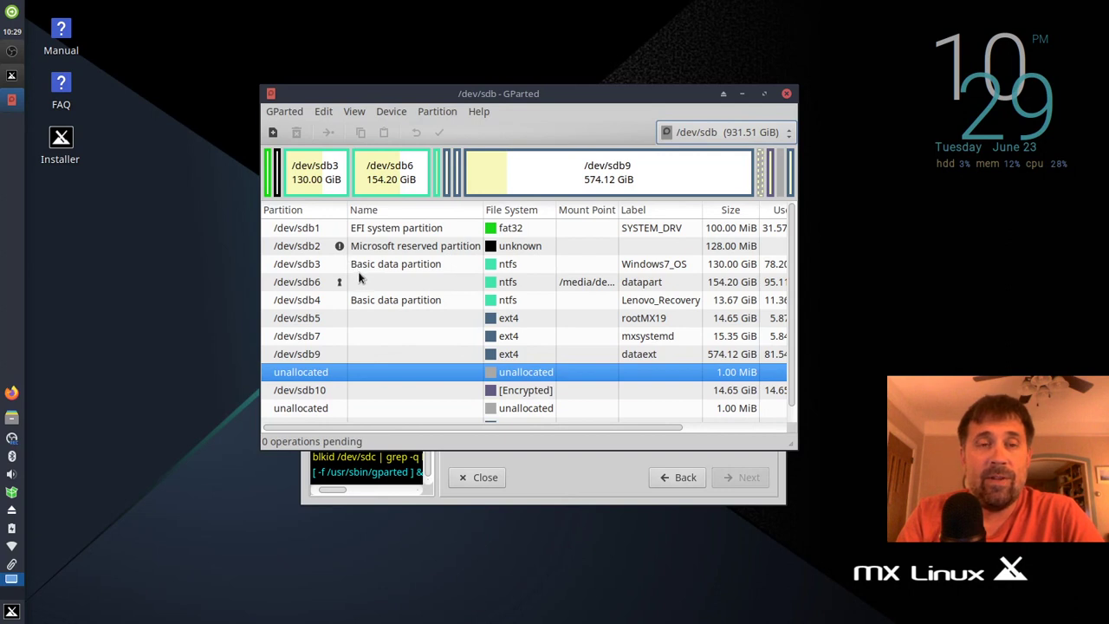
left_click(628, 178)
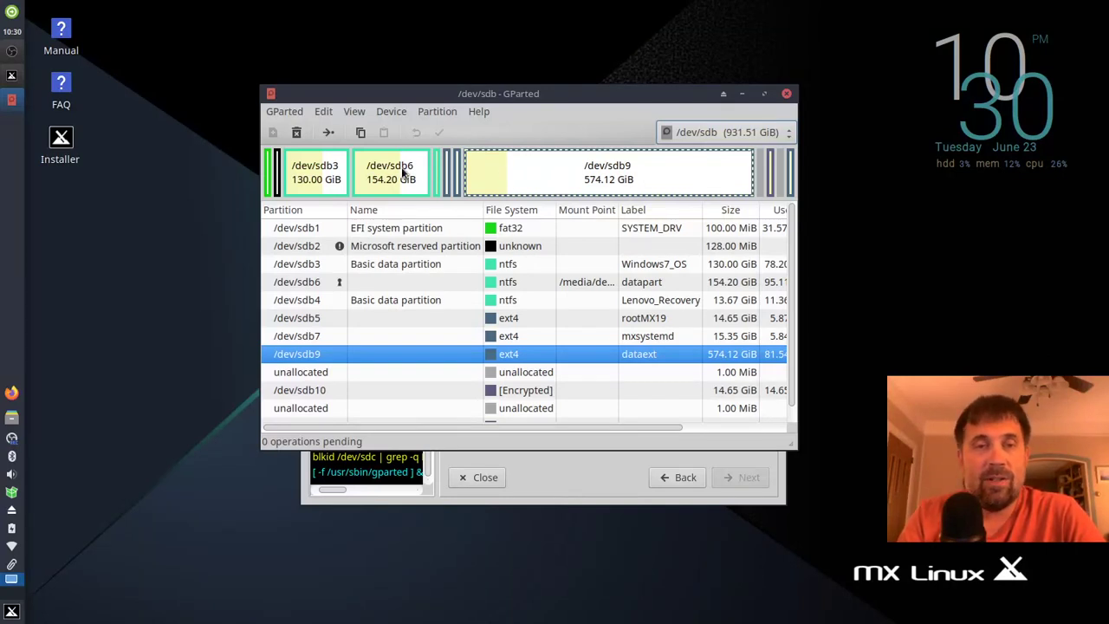
left_click(388, 176)
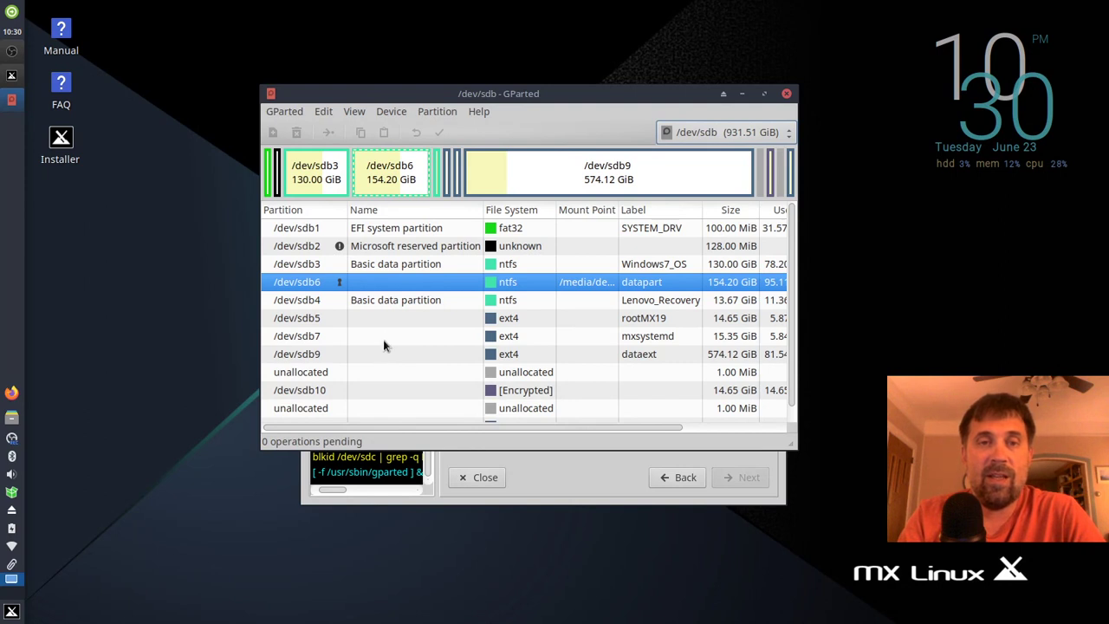
left_click(317, 176)
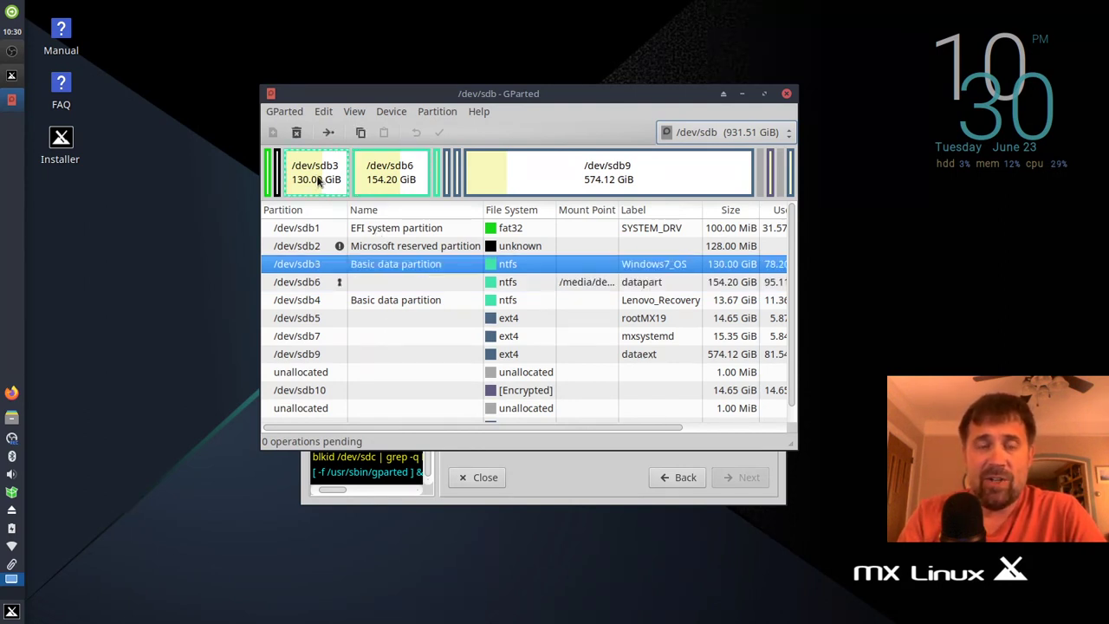
left_click(406, 178)
left_click(700, 132)
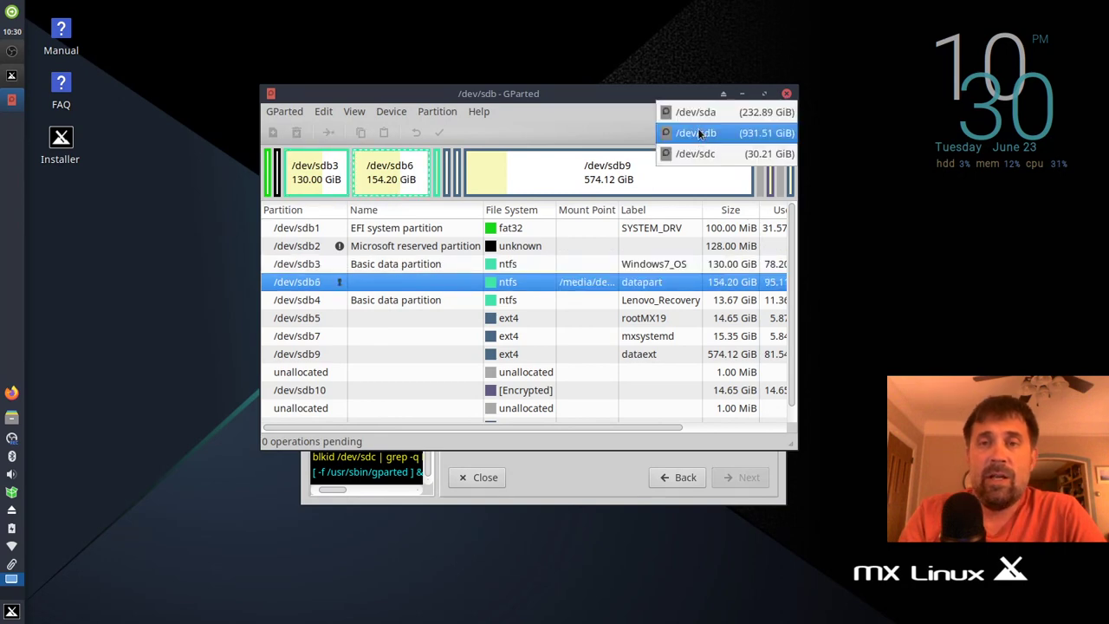
left_click(697, 113)
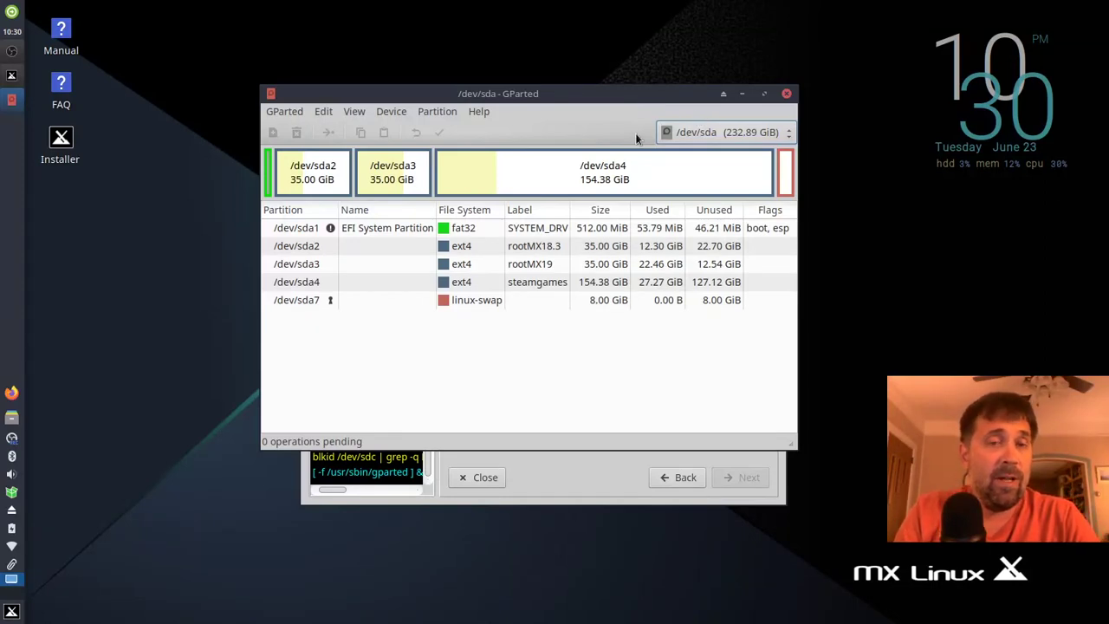
Step: Delete the /dev/sda3 and /dev/sda2 partitions
left_click(294, 174)
left_click(378, 177)
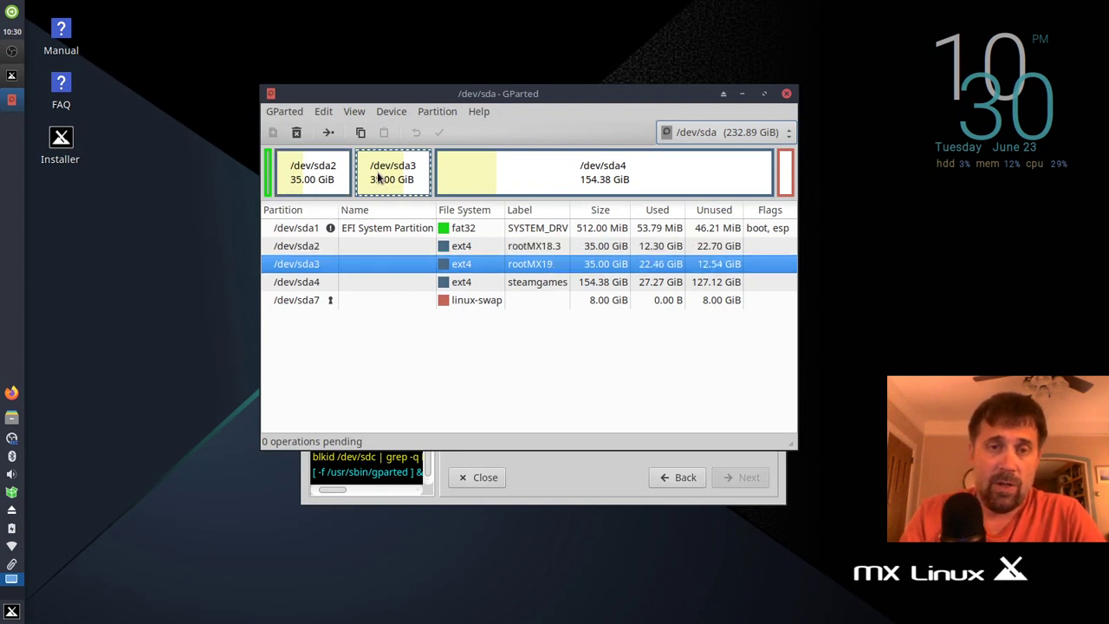
key("Delete")
left_click(320, 179)
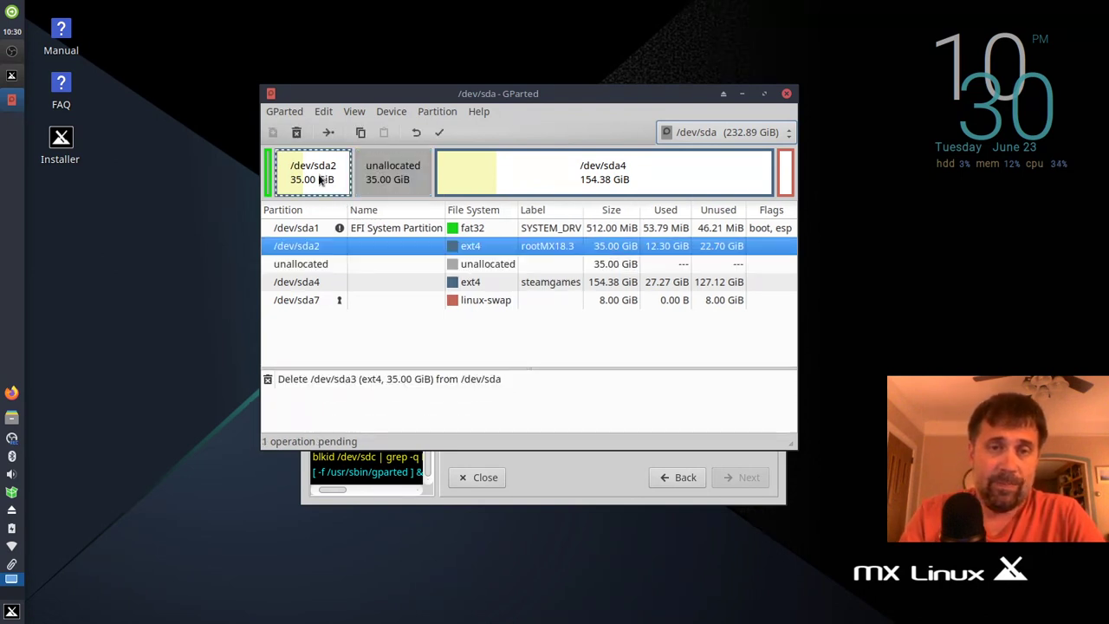
key("Delete")
Step: Add a 70 GiB ext4 primary partition labelled mx19 in the free space and apply the queued operations
right_click(318, 174)
left_click(325, 182)
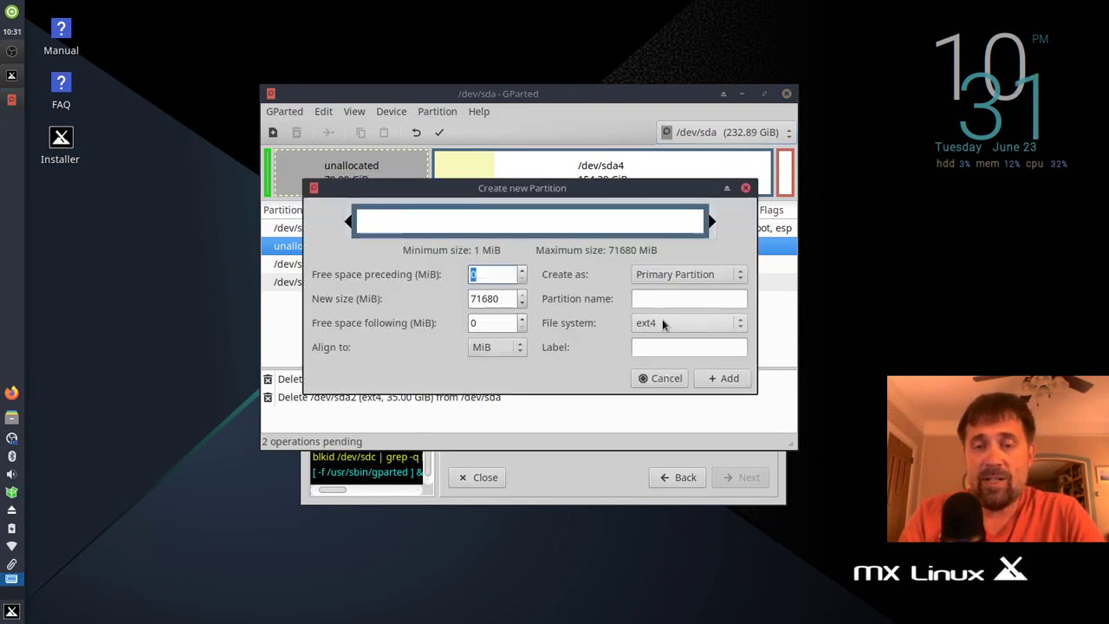
left_click(672, 348)
type("mx19")
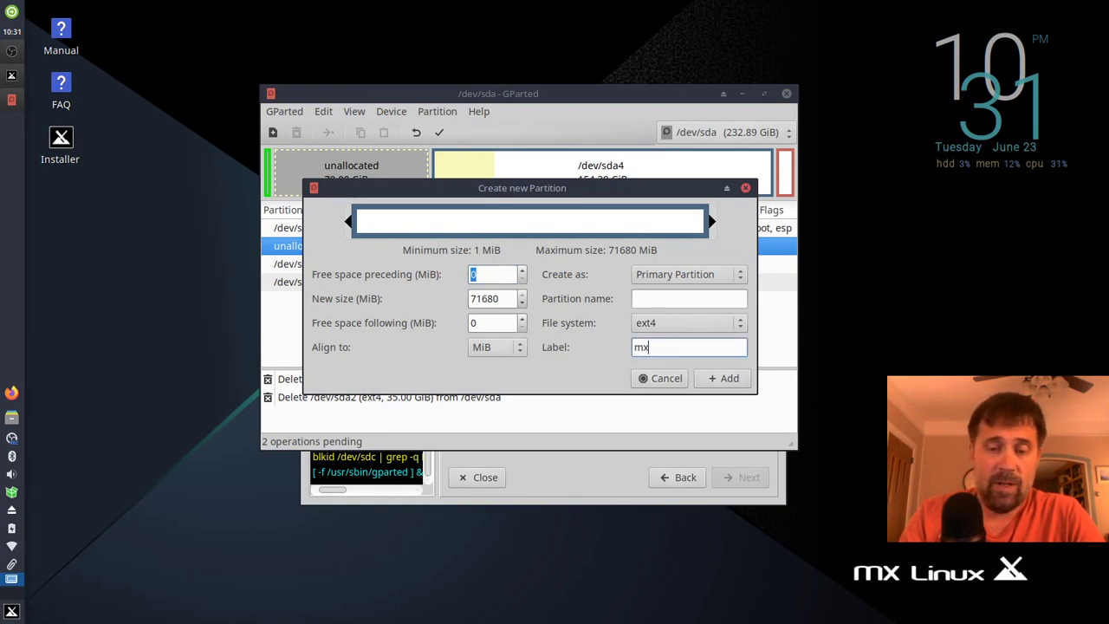
left_click(731, 382)
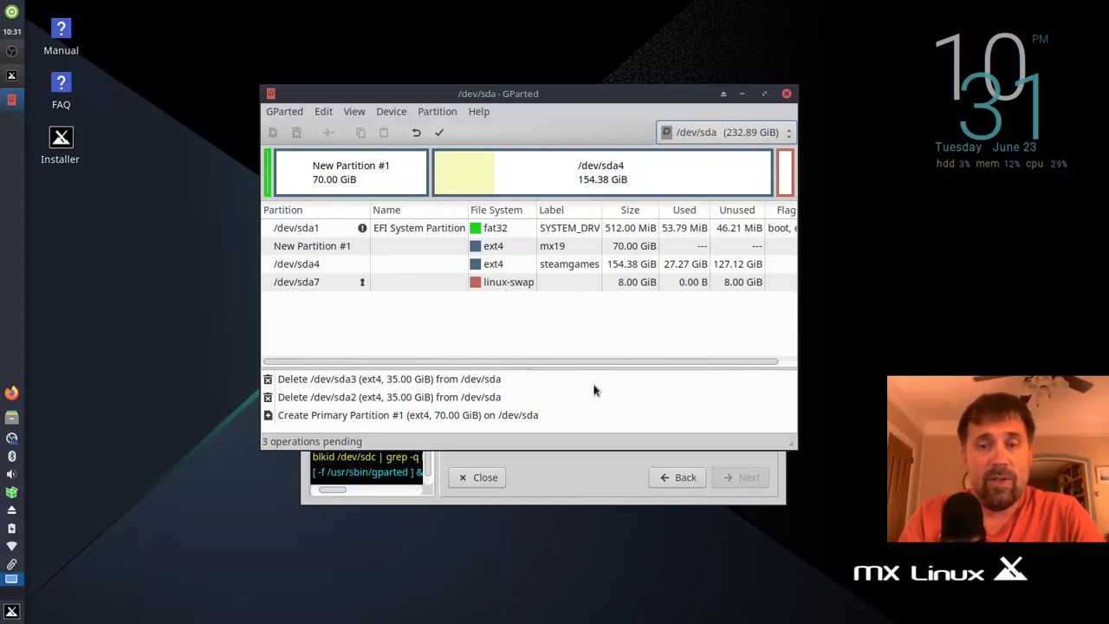
left_click(439, 132)
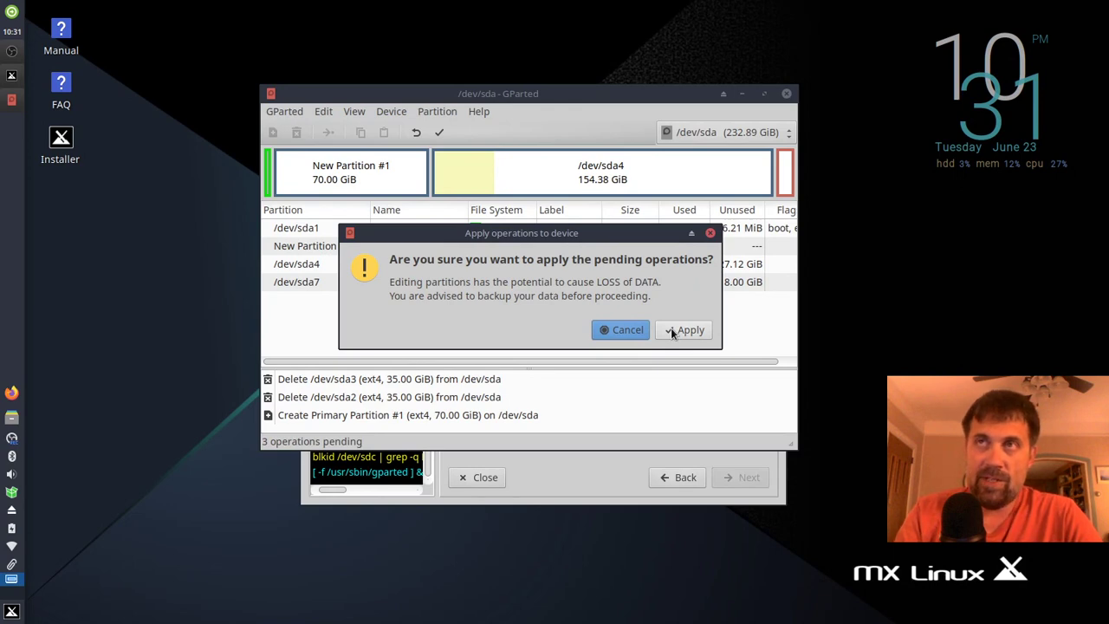
Step: Confirm the data-loss warning and dismiss the report once sda2 becomes the 70 GiB ext4 mx19 partition
left_click(671, 331)
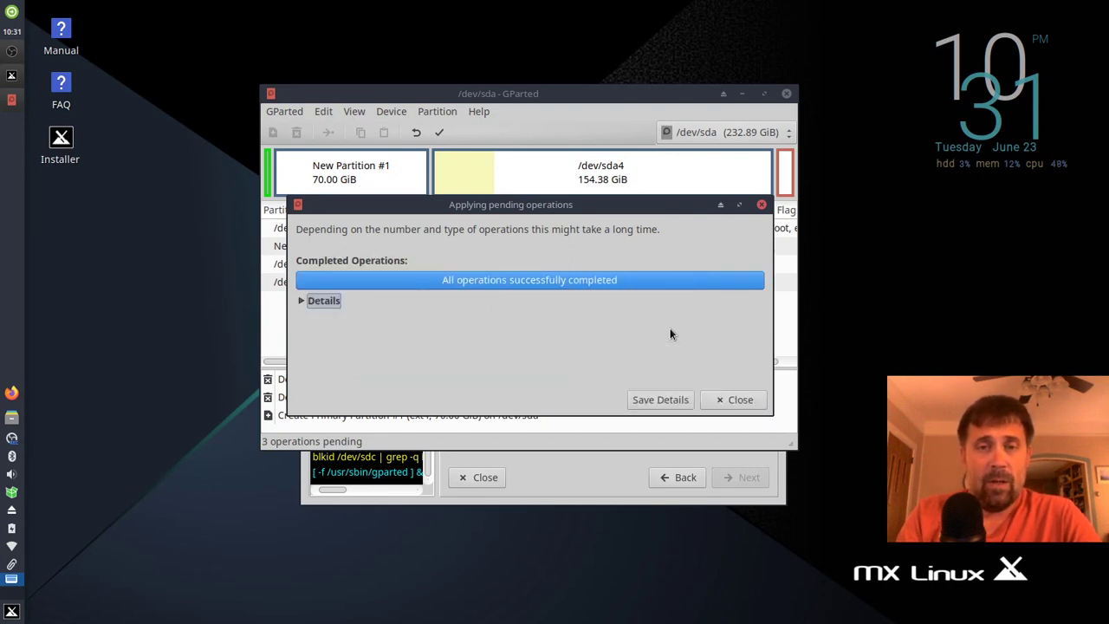
left_click(719, 398)
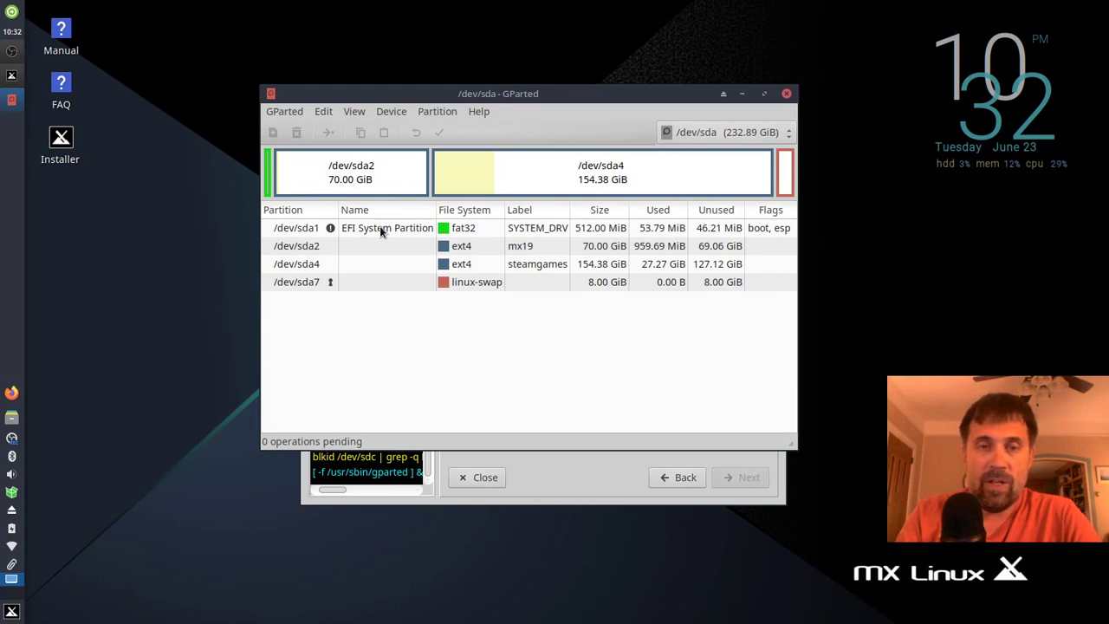
left_click(380, 226)
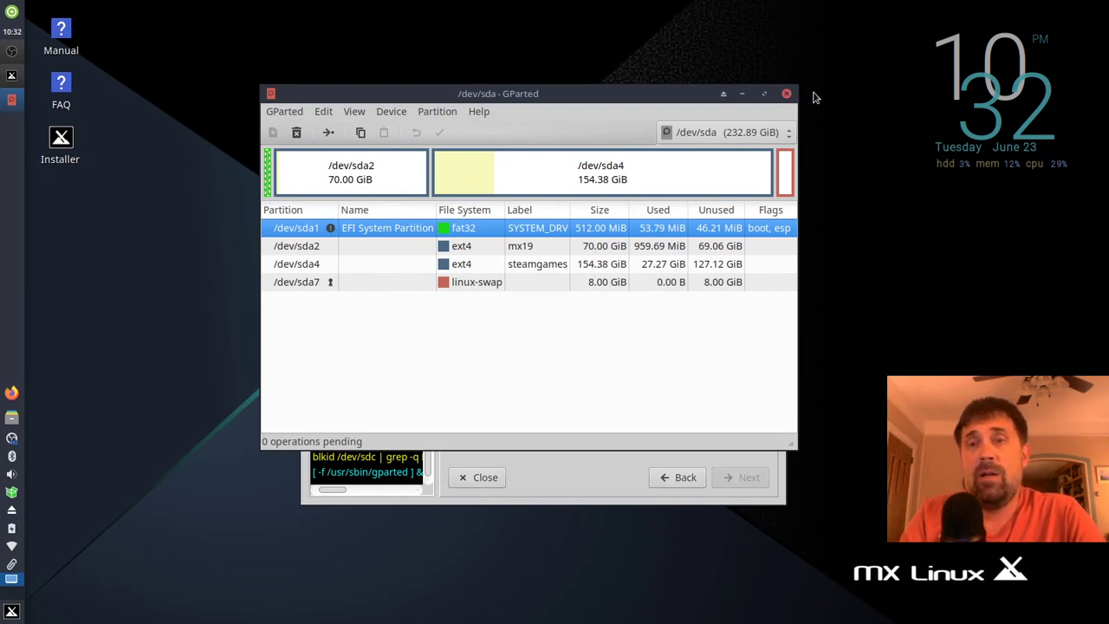
Step: Close GParted, then set root to sda2 labelled MX19 and swap to sda7
left_click(787, 92)
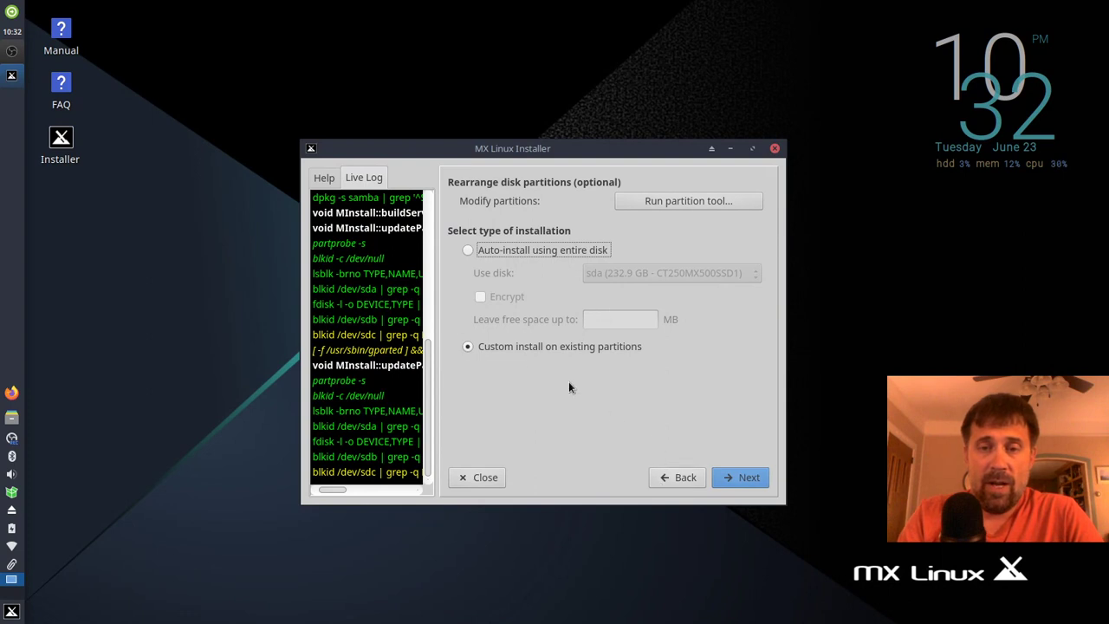
left_click(740, 476)
left_click(511, 220)
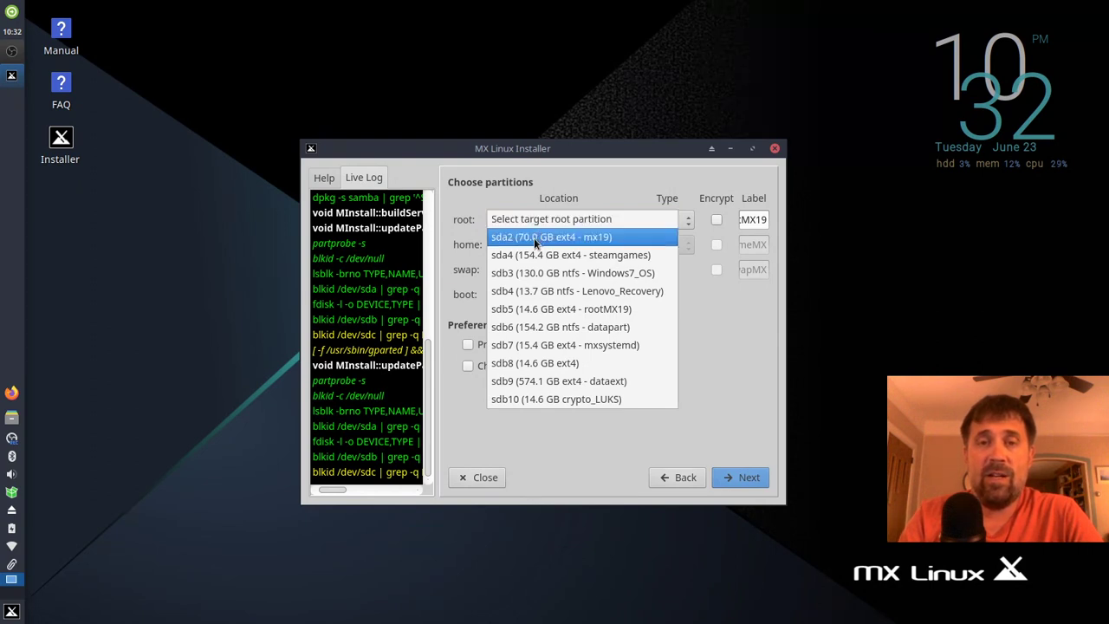
left_click(534, 238)
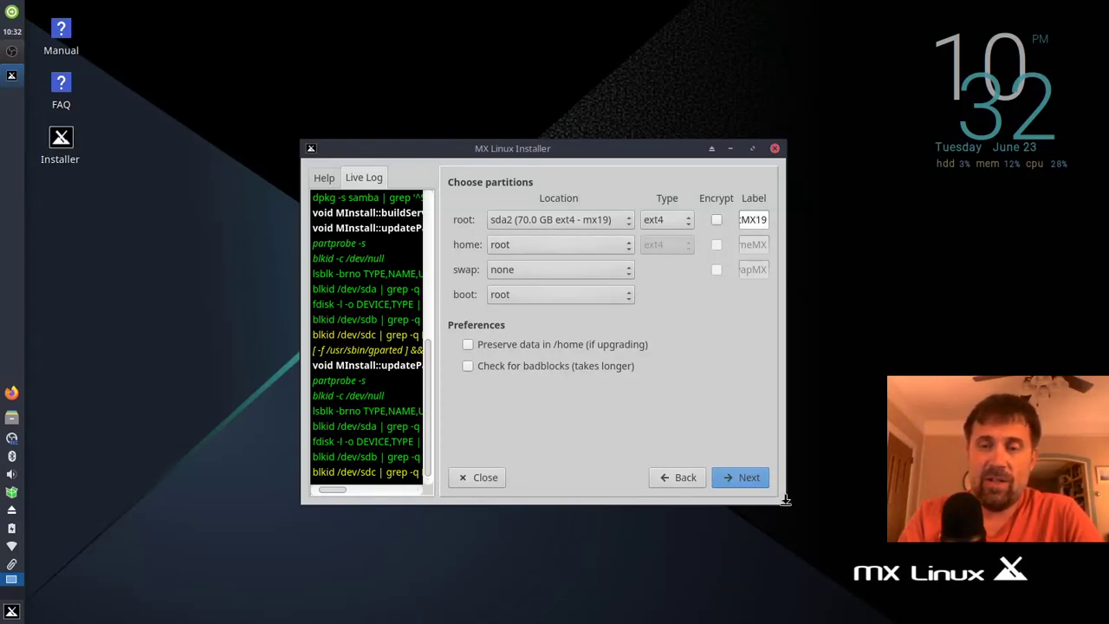
left_click_drag(780, 498, 905, 504)
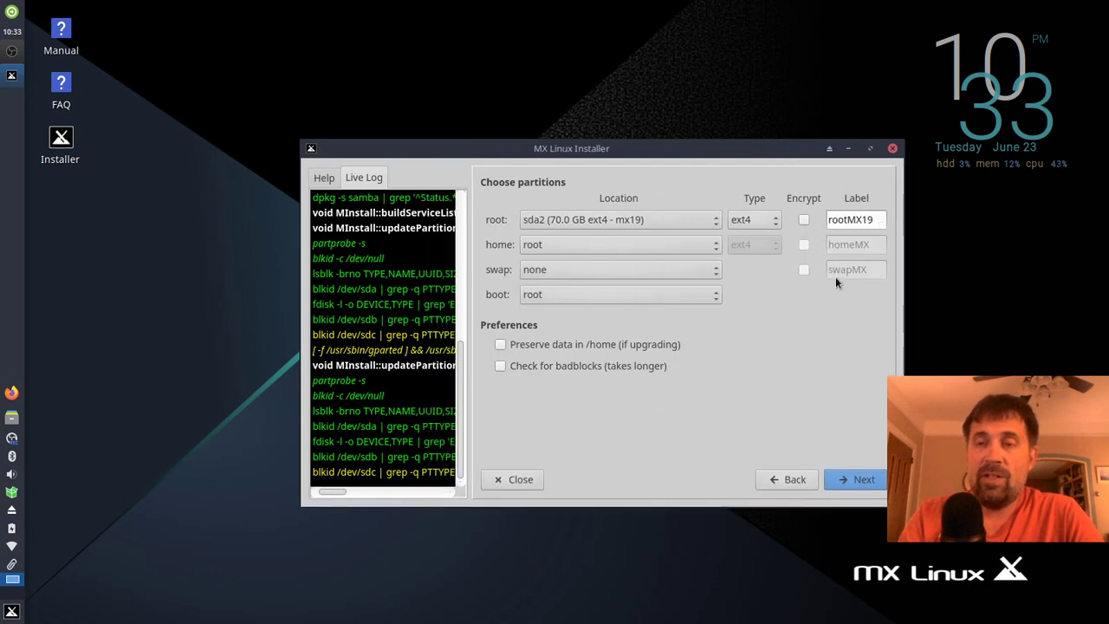
double_click(884, 222)
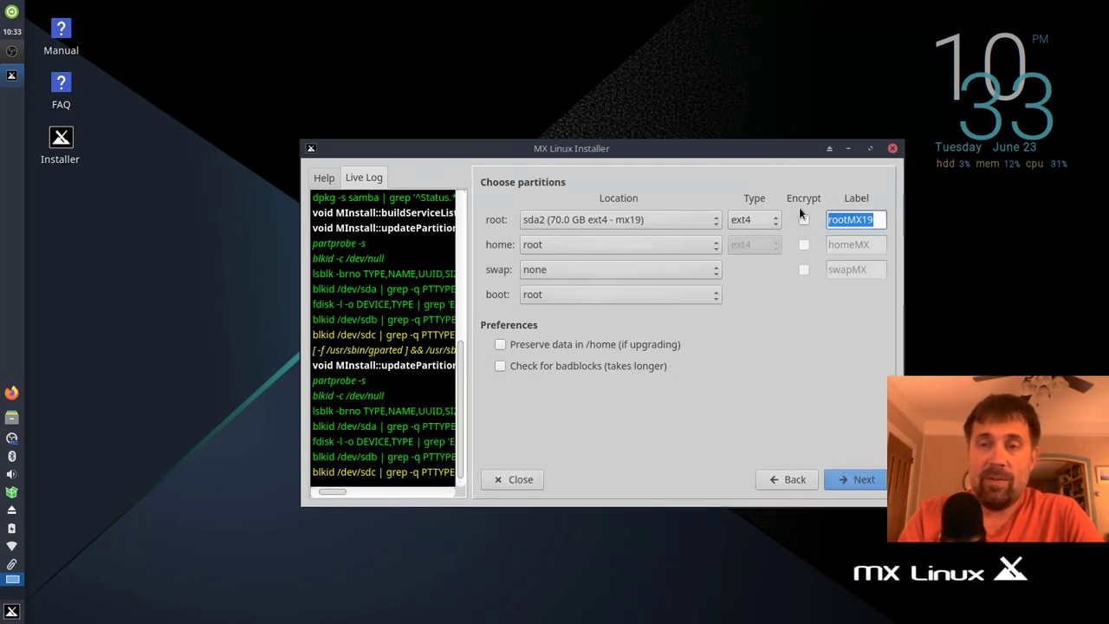
type("MX19")
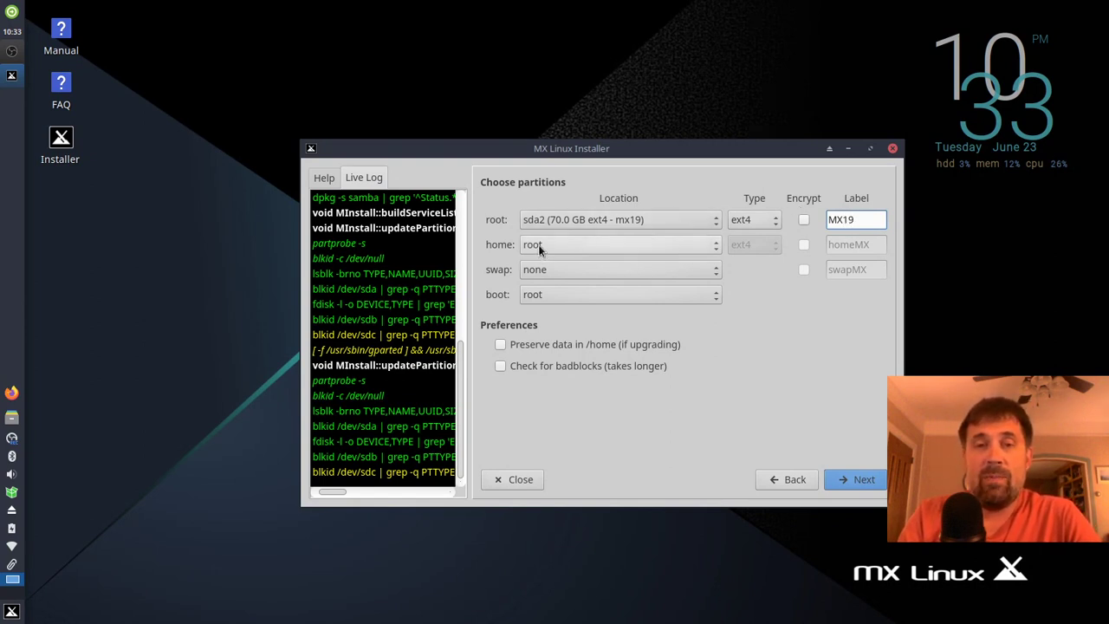
left_click(548, 269)
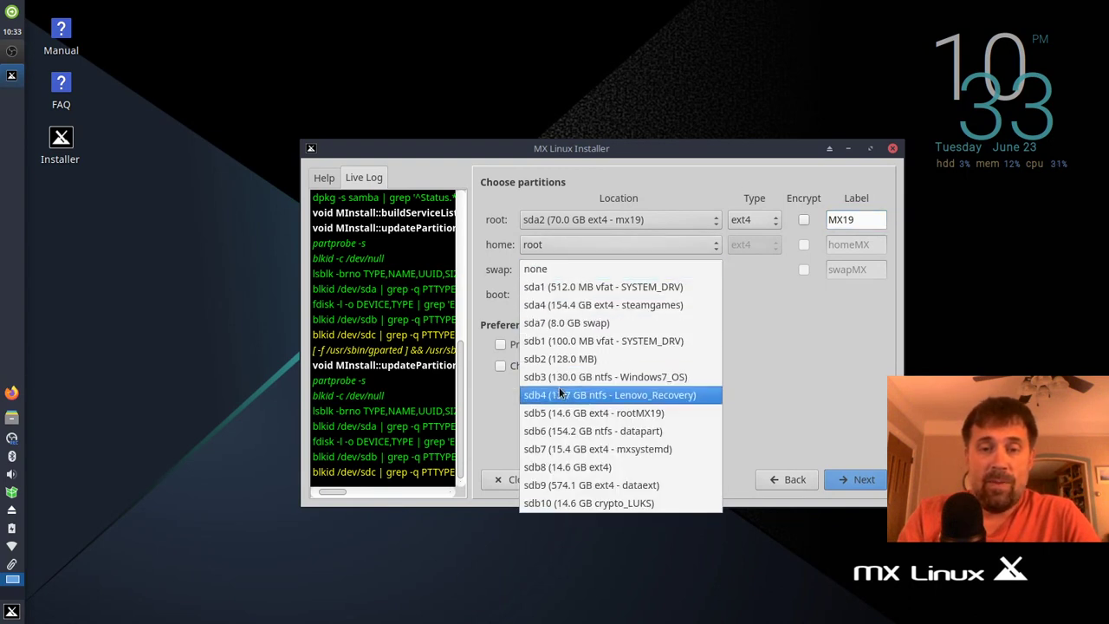
left_click(556, 322)
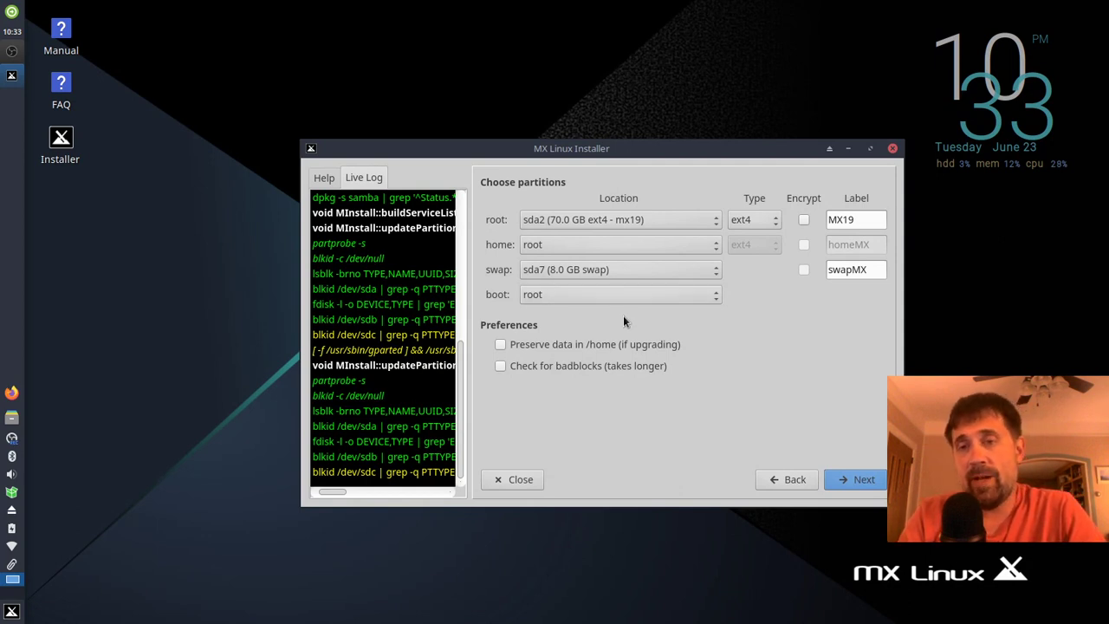
Step: Approve formatting sda2 to begin installing and keep GRUB on the ESP at sda1
left_click(845, 481)
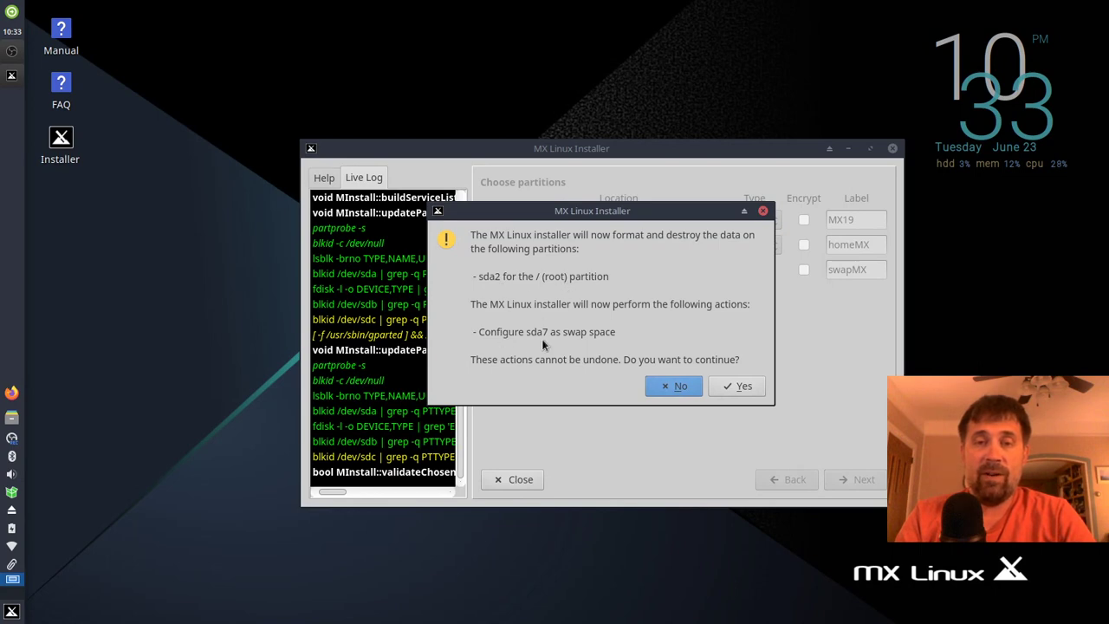
left_click(737, 386)
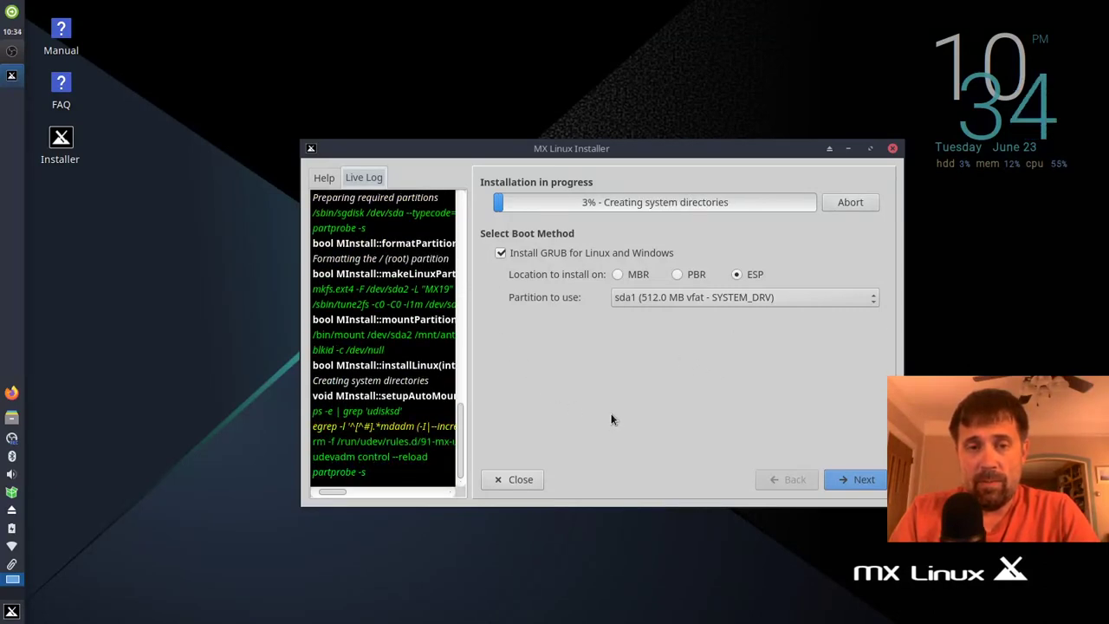
left_click(325, 182)
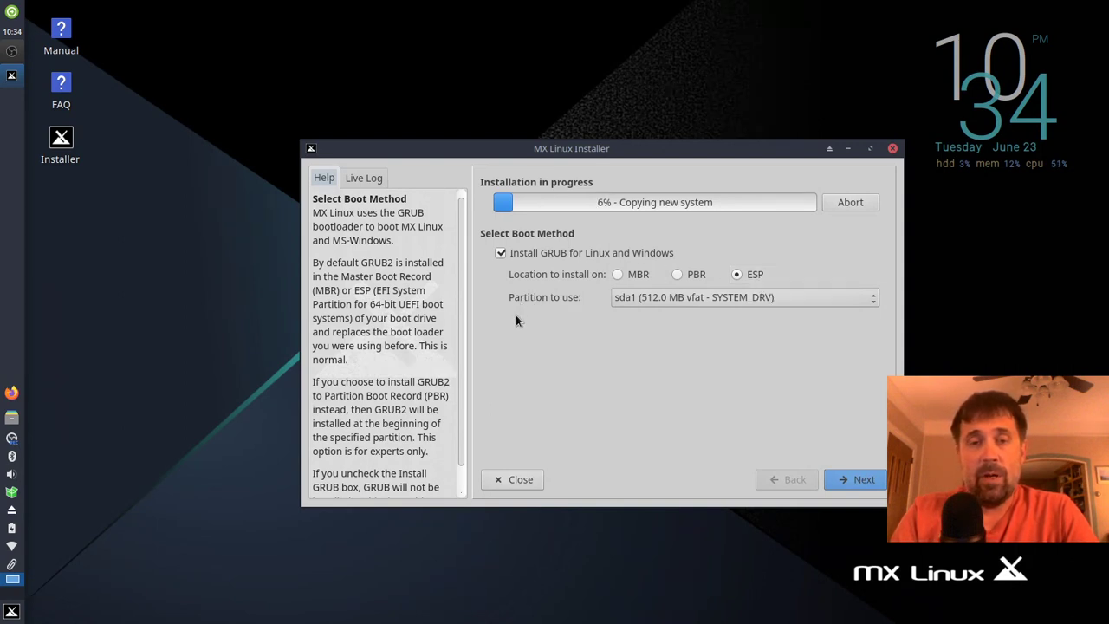
left_click(661, 299)
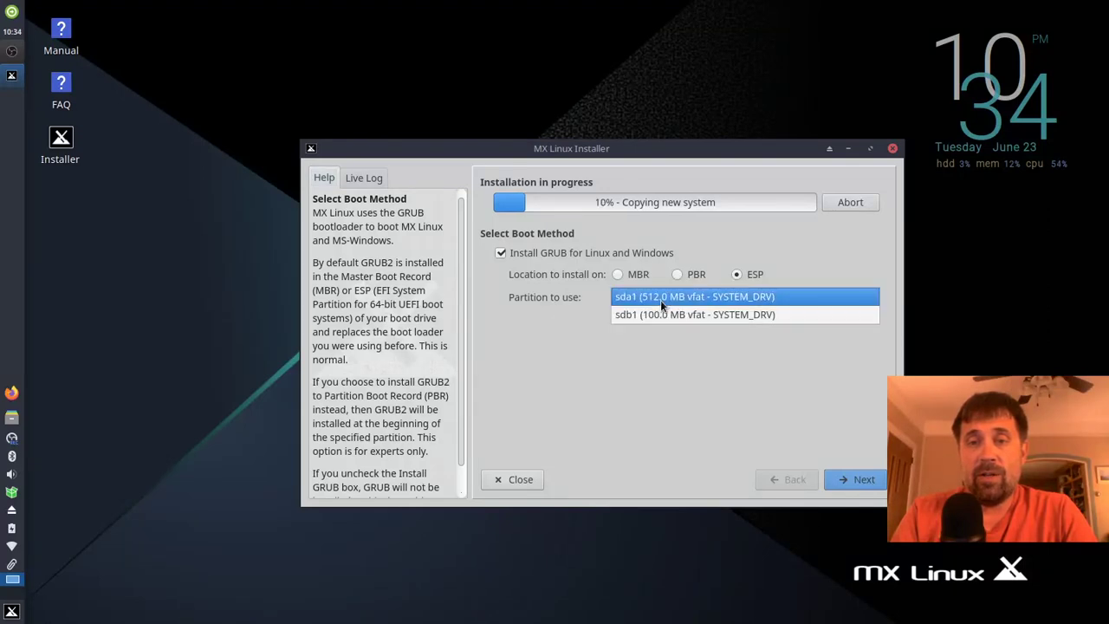
left_click(611, 297)
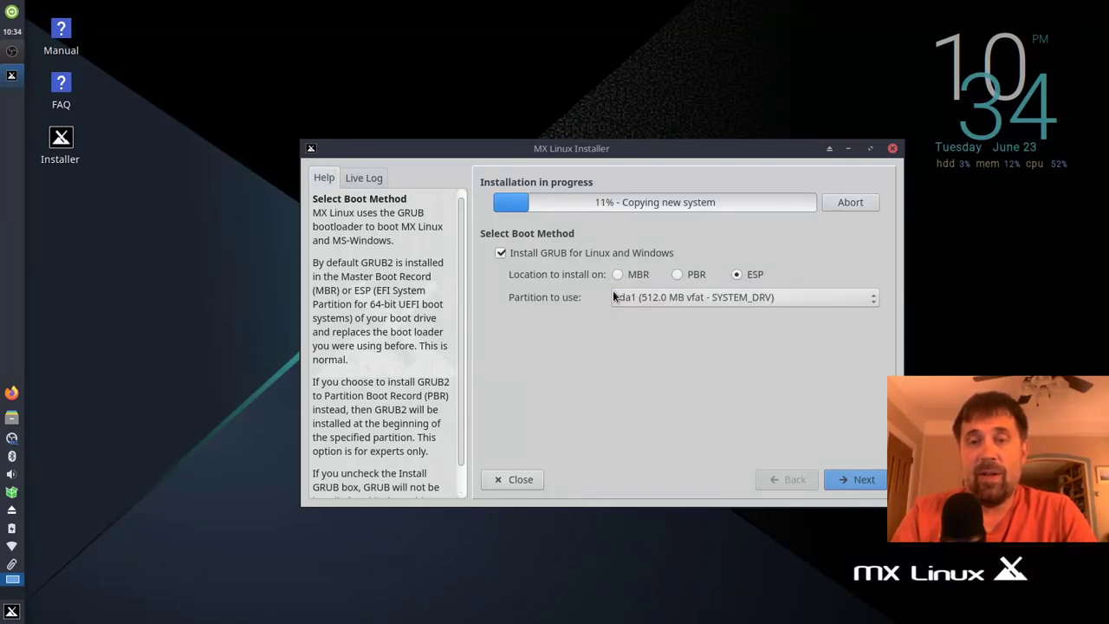
Step: Set the computer name to littlebyte, disable the SaMBa server, and select the workgroup text
left_click(851, 482)
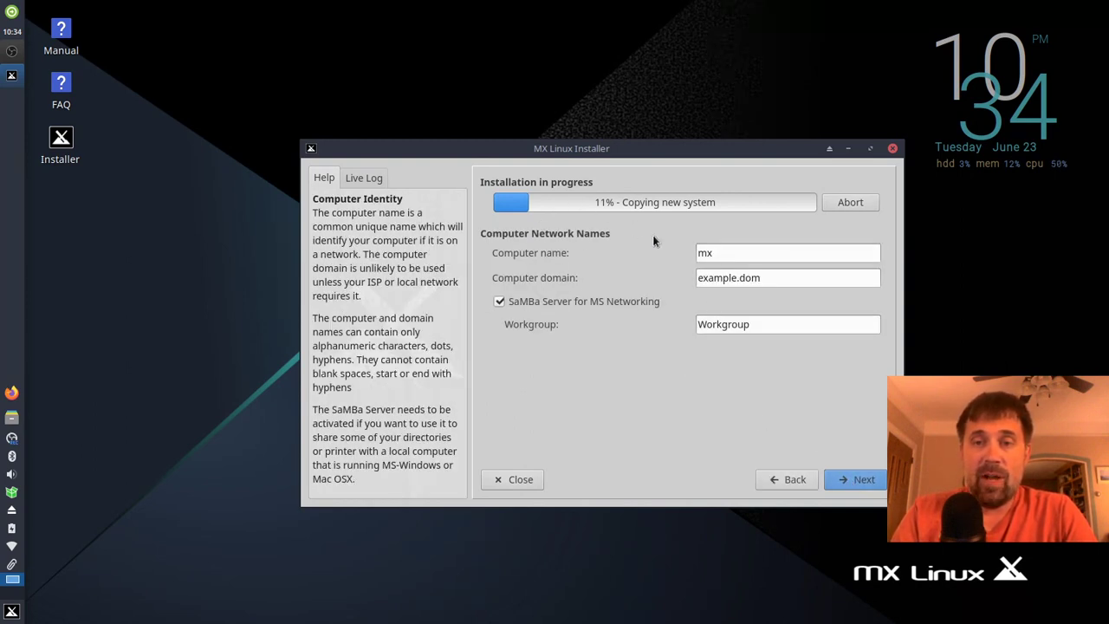
double_click(725, 252)
type("littl")
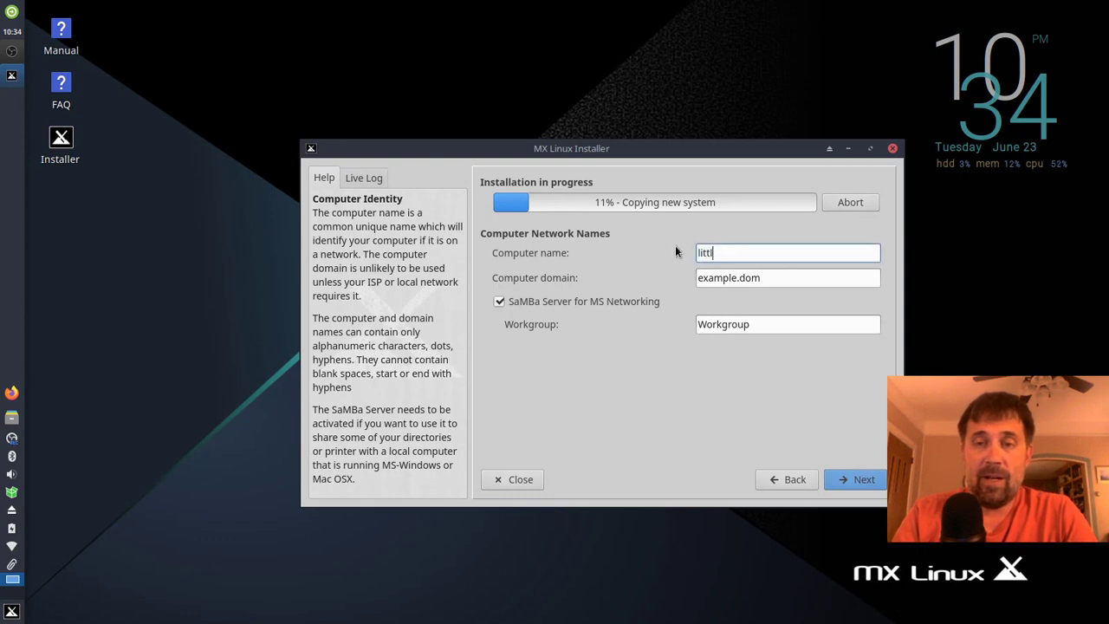
type("ebit")
key("BackSpace")
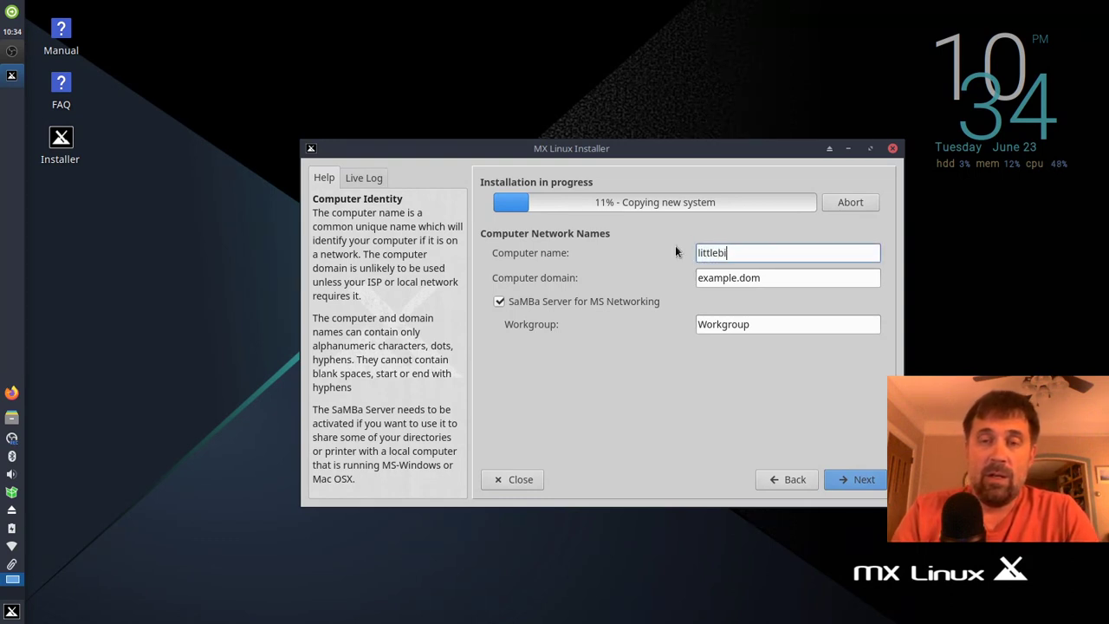
type("t")
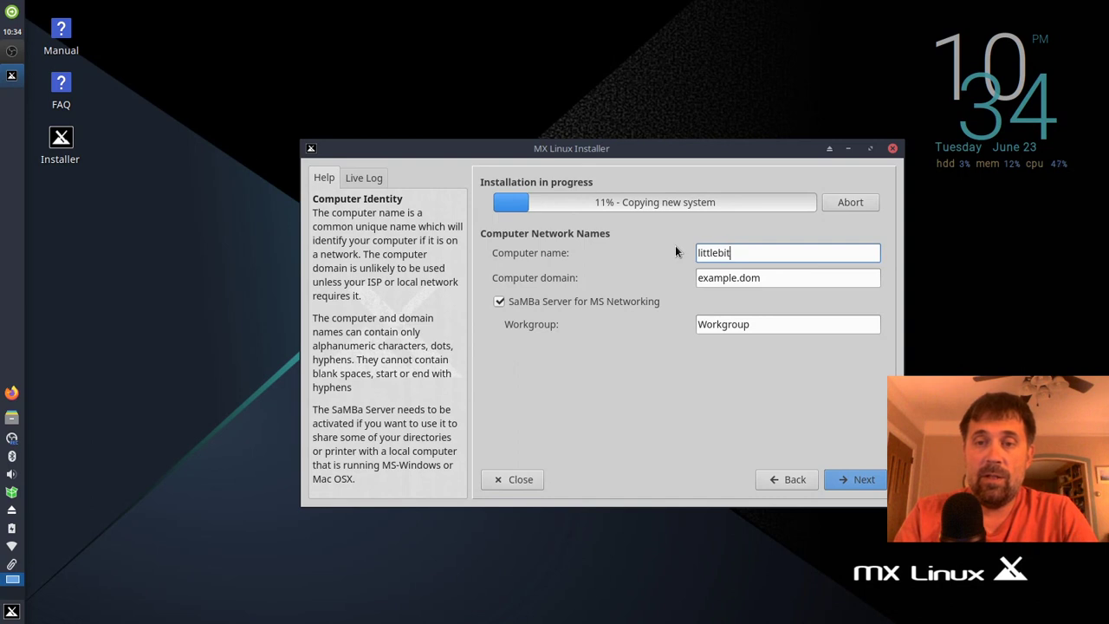
key("BackSpace")
key("BackSpace")
type("yte")
key("Tab")
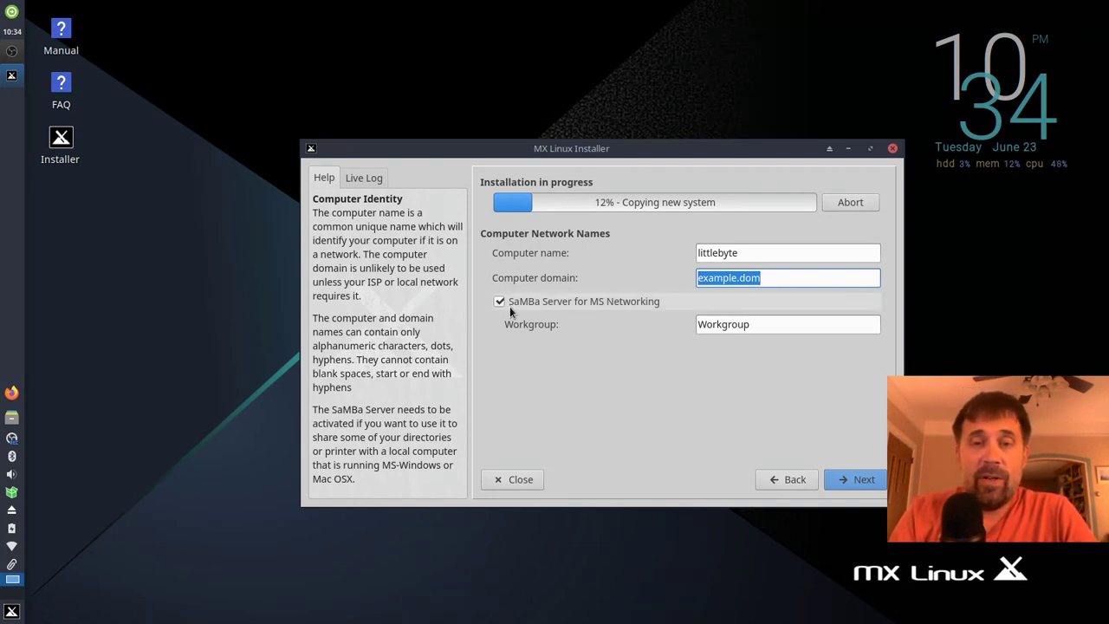
left_click(496, 305)
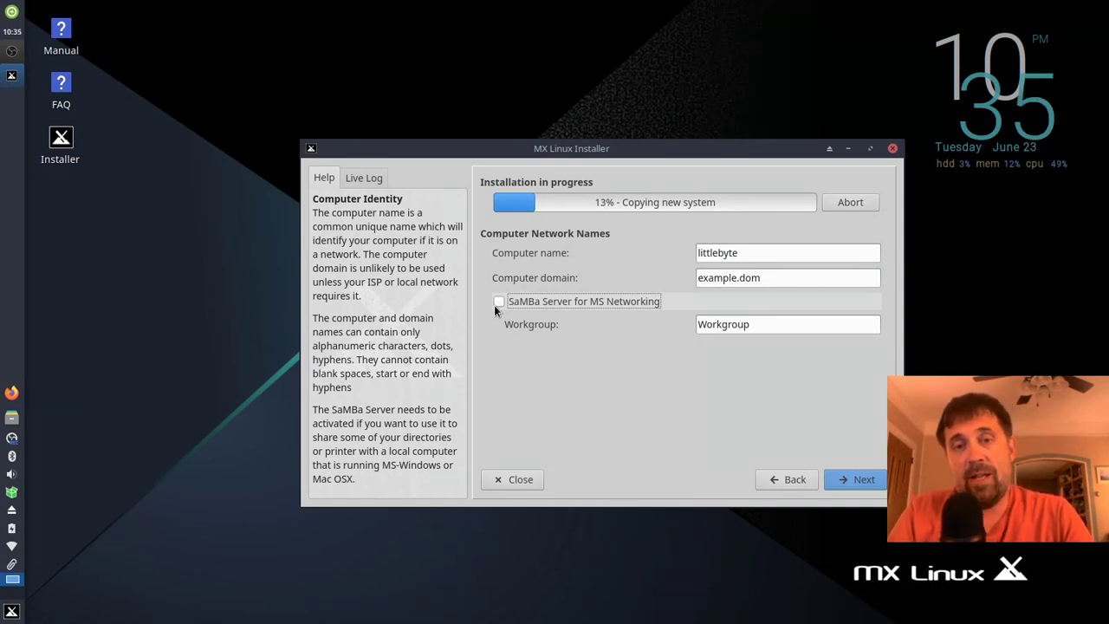
left_click_drag(759, 325, 684, 325)
Step: Enter HOME as the workgroup, then keep the United States - American English locale
type("HOME")
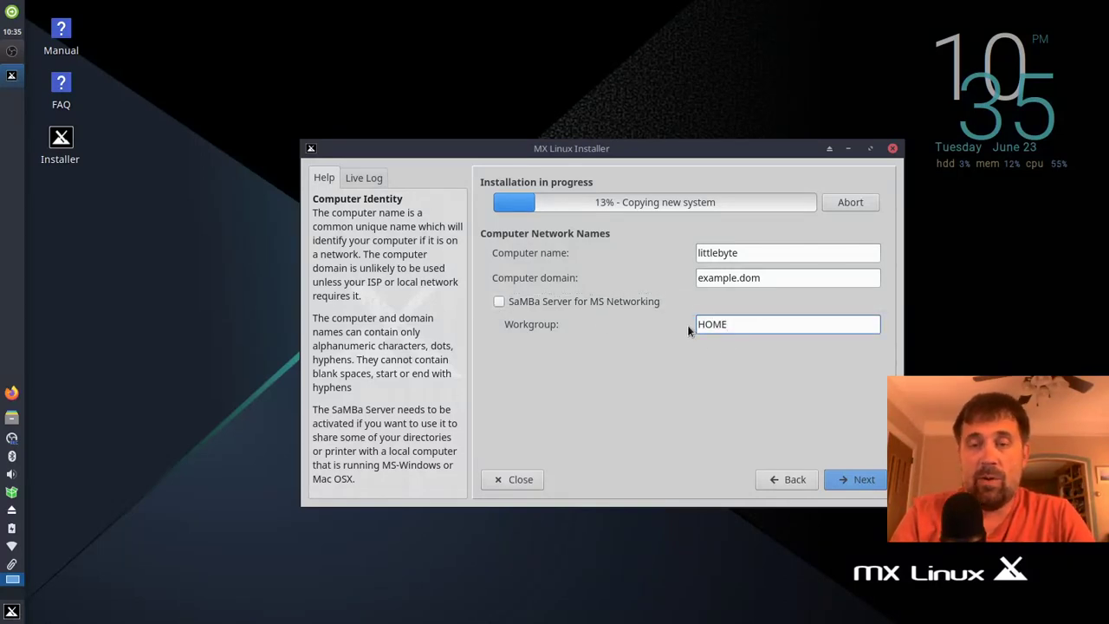
left_click(846, 480)
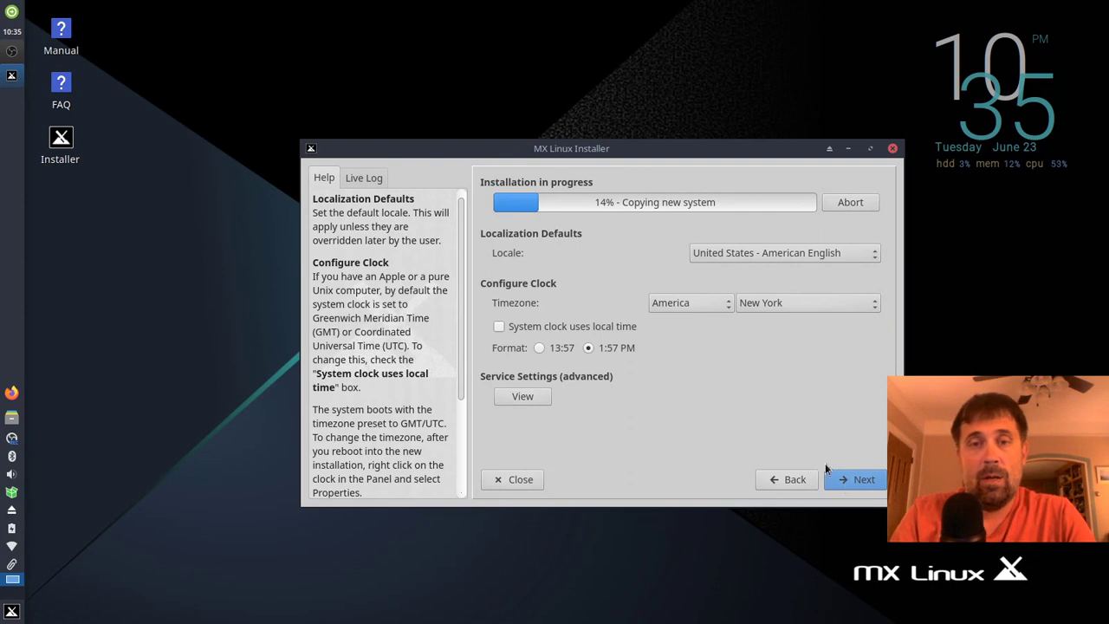
left_click(768, 252)
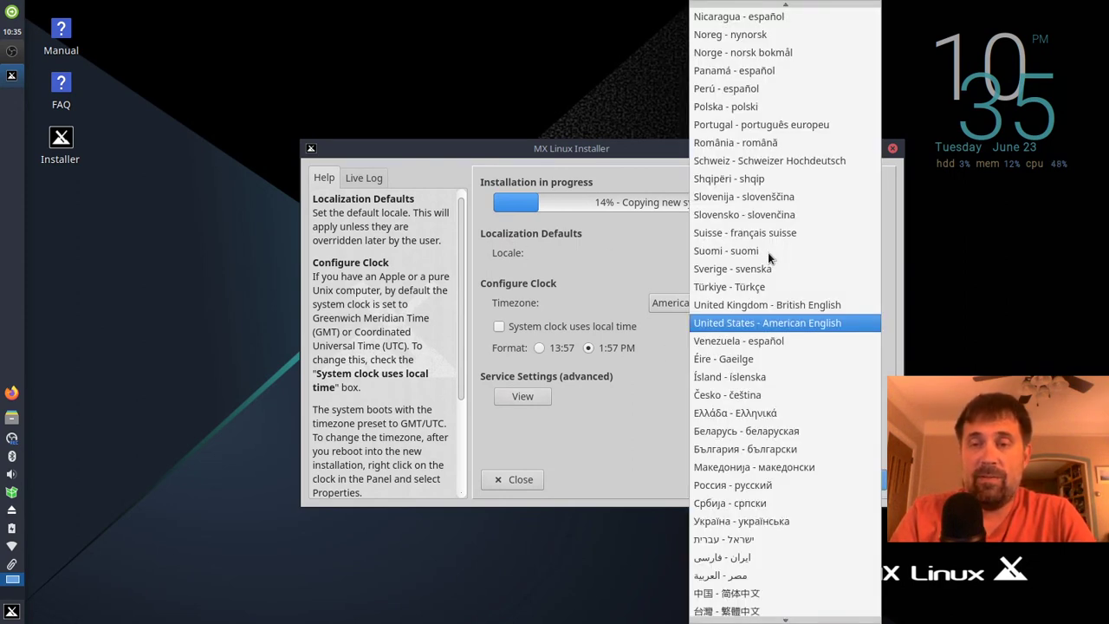
key("Escape")
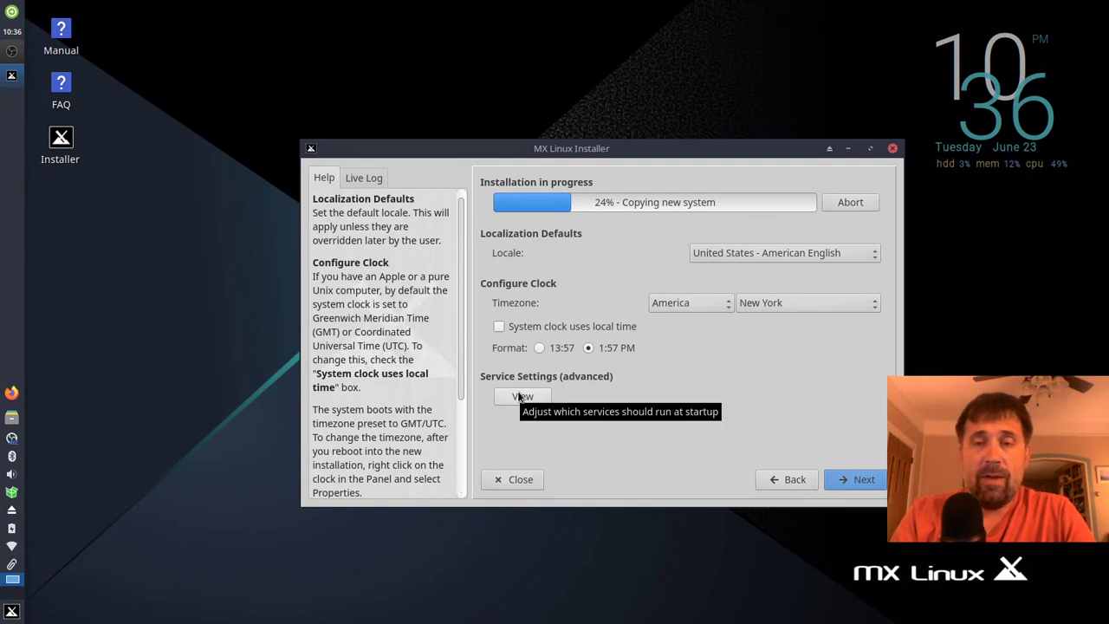
left_click(523, 396)
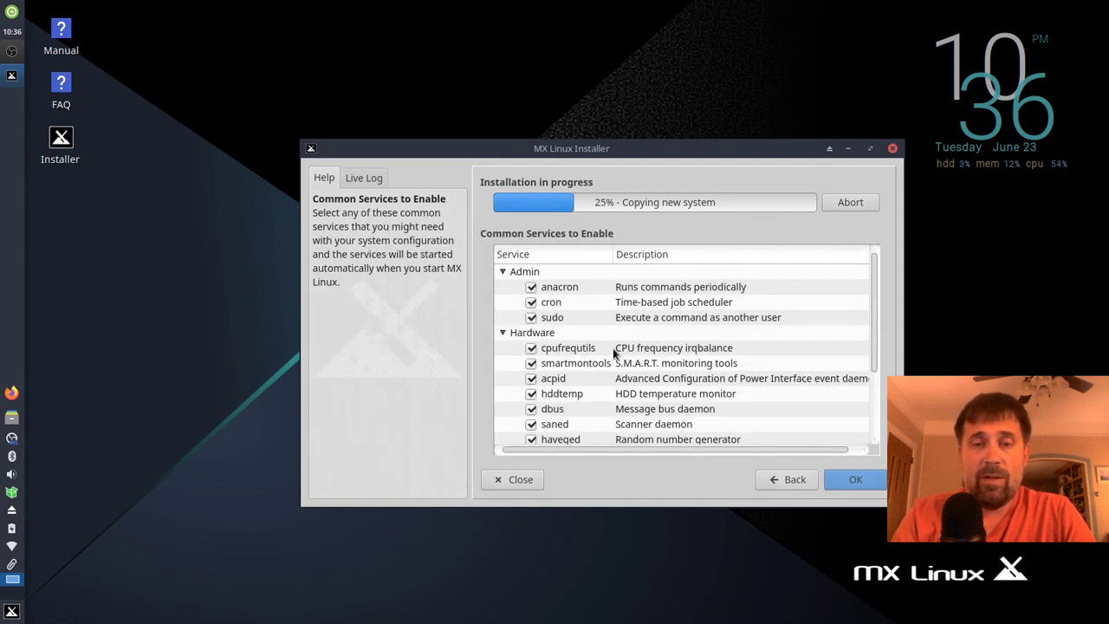
scroll(616, 307, "down", 2)
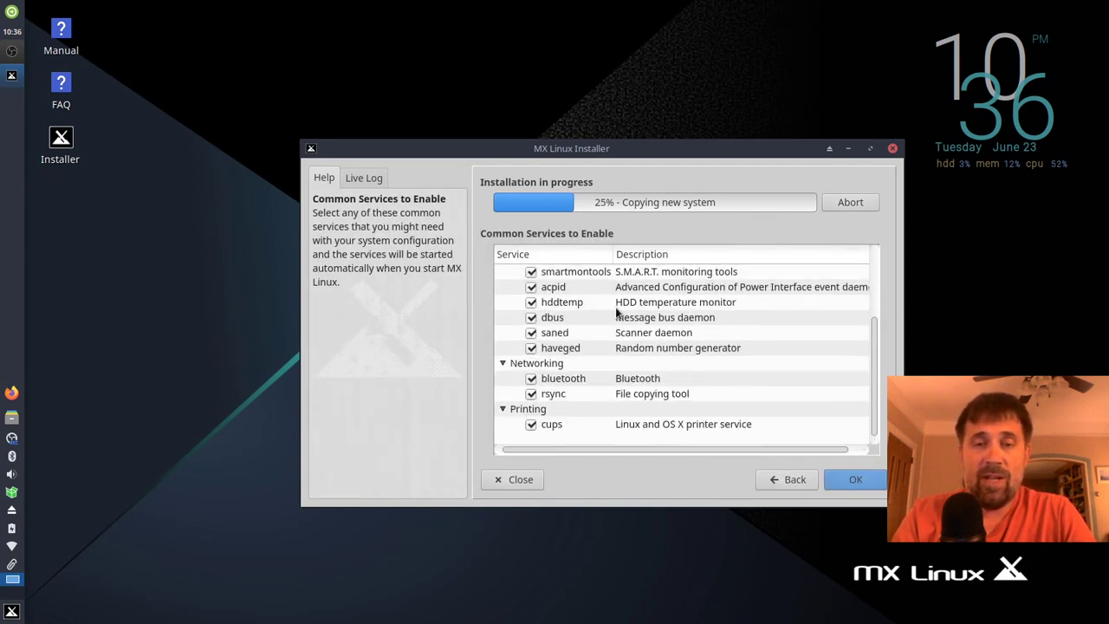
scroll(617, 313, "up", 2)
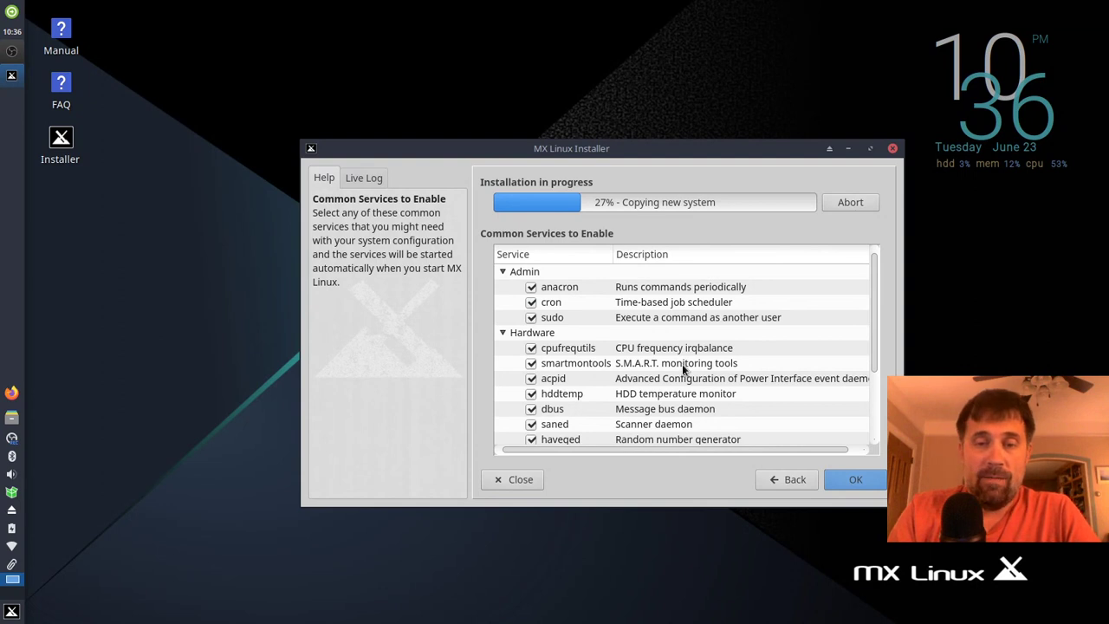
scroll(683, 368, "down", 1)
scroll(682, 364, "down", 1)
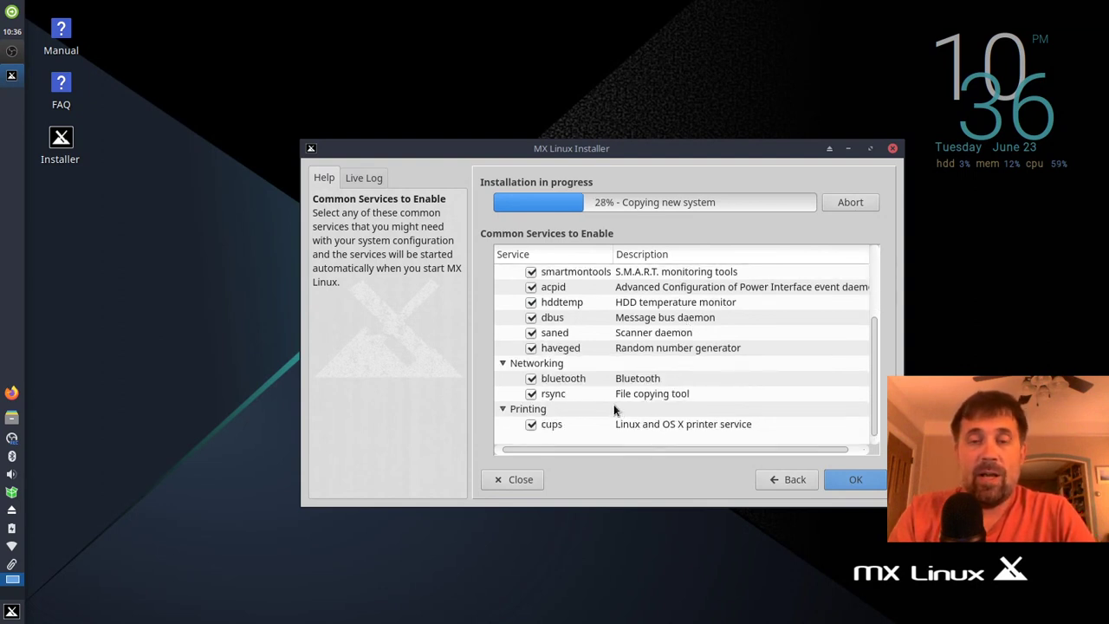
scroll(615, 410, "up", 2)
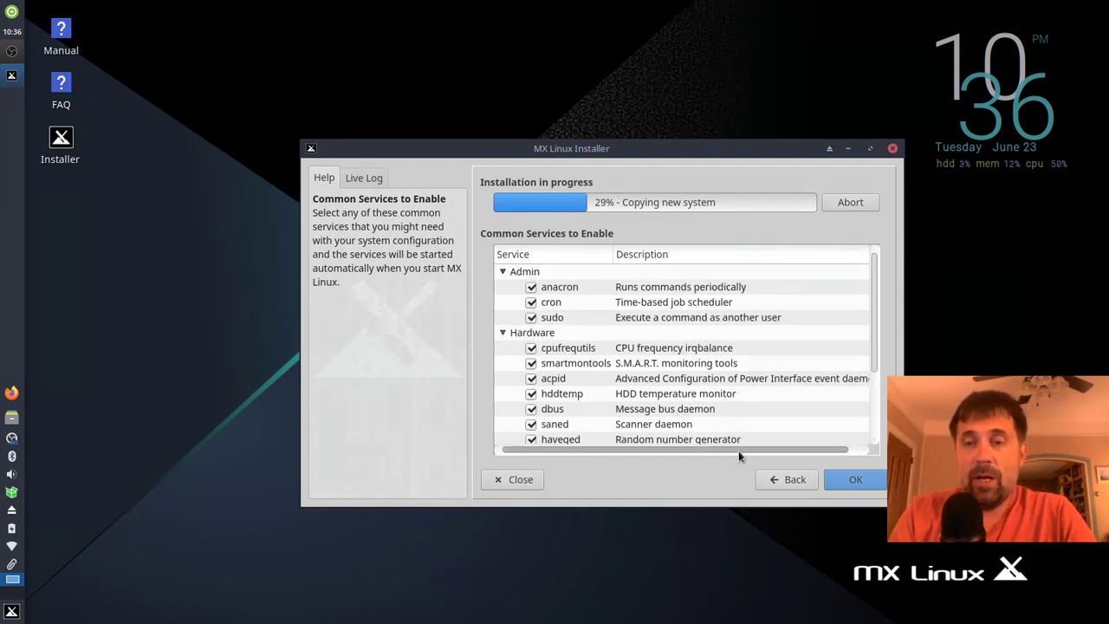
left_click(790, 481)
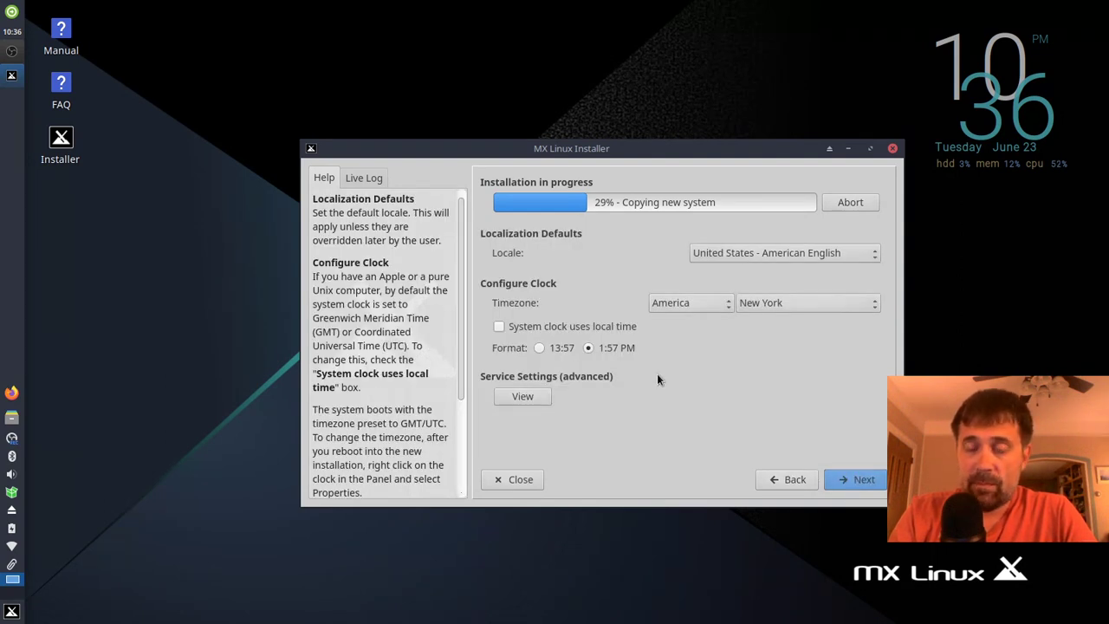
Step: Create the default user with a login name and a confirmed user password
left_click(858, 481)
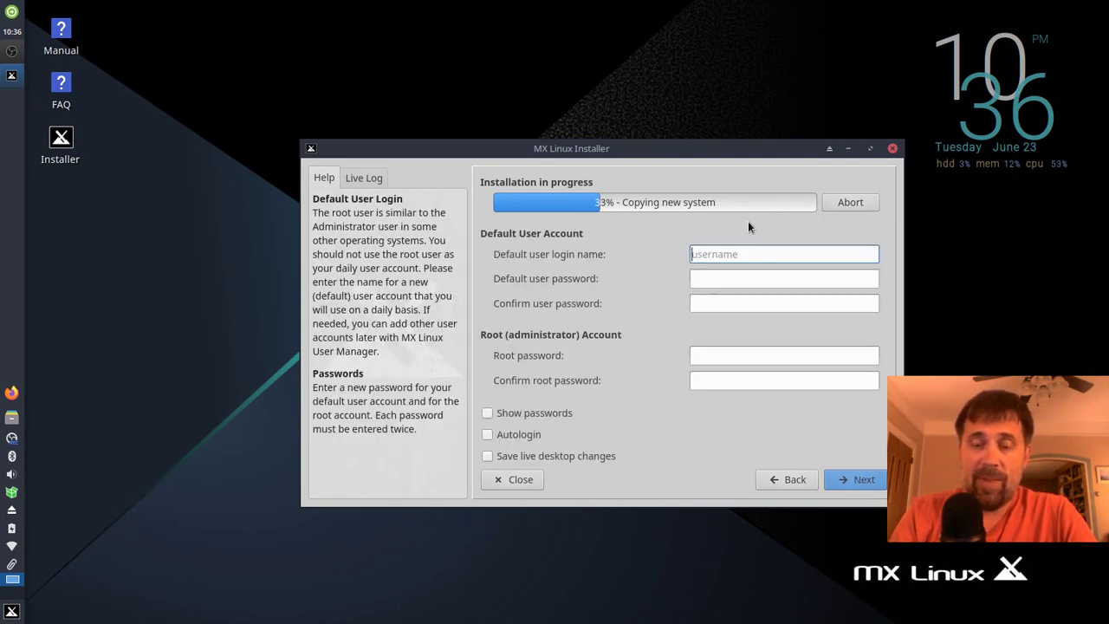
type("dolphin")
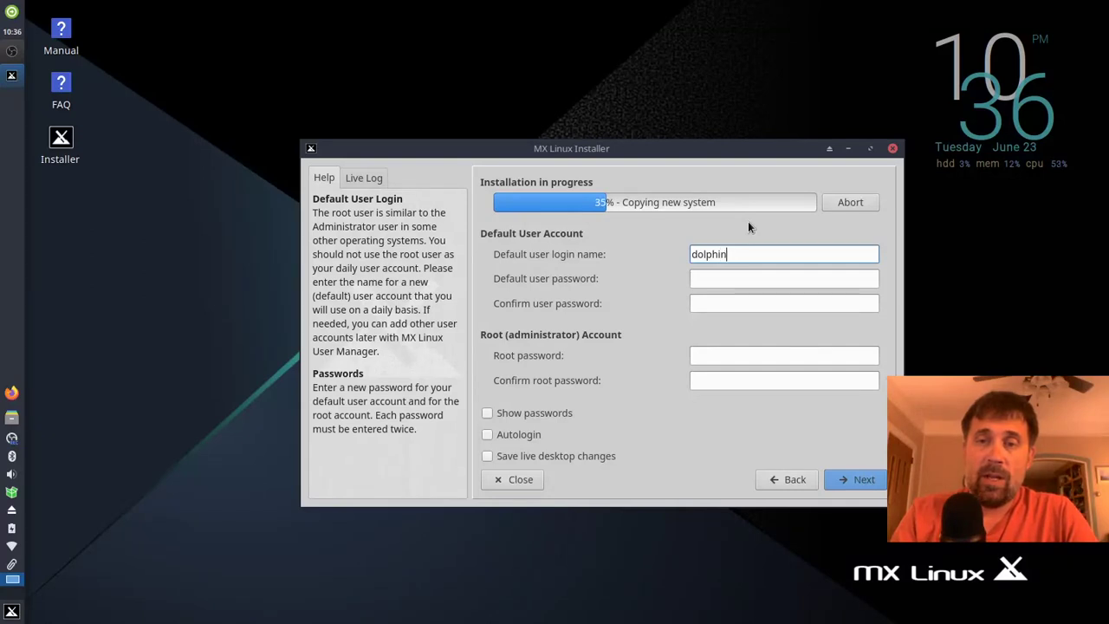
key("Tab")
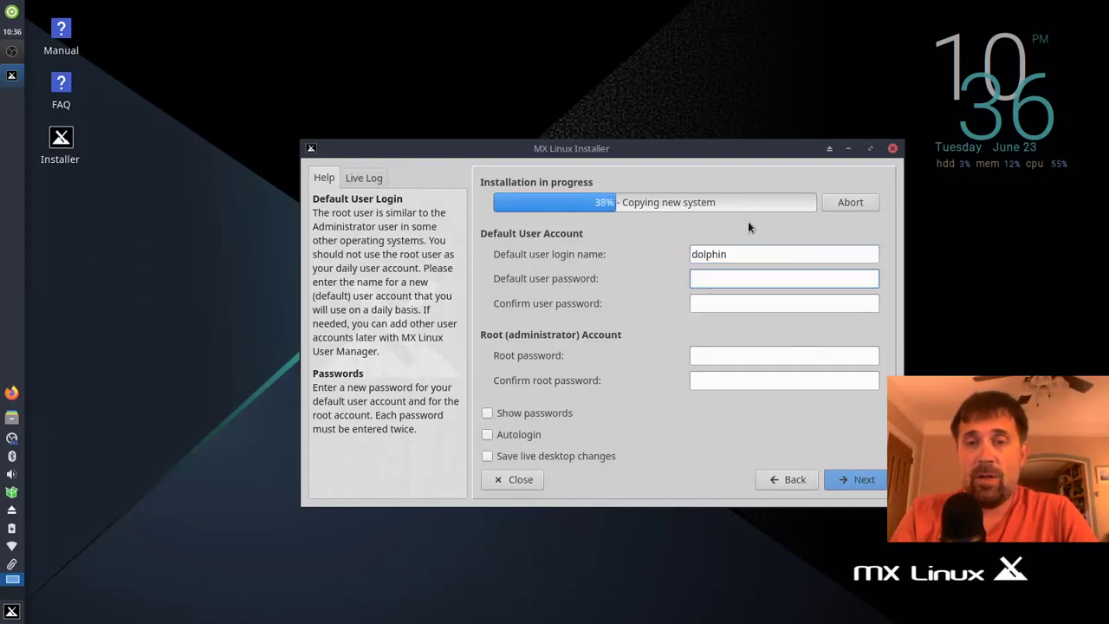
type("demo")
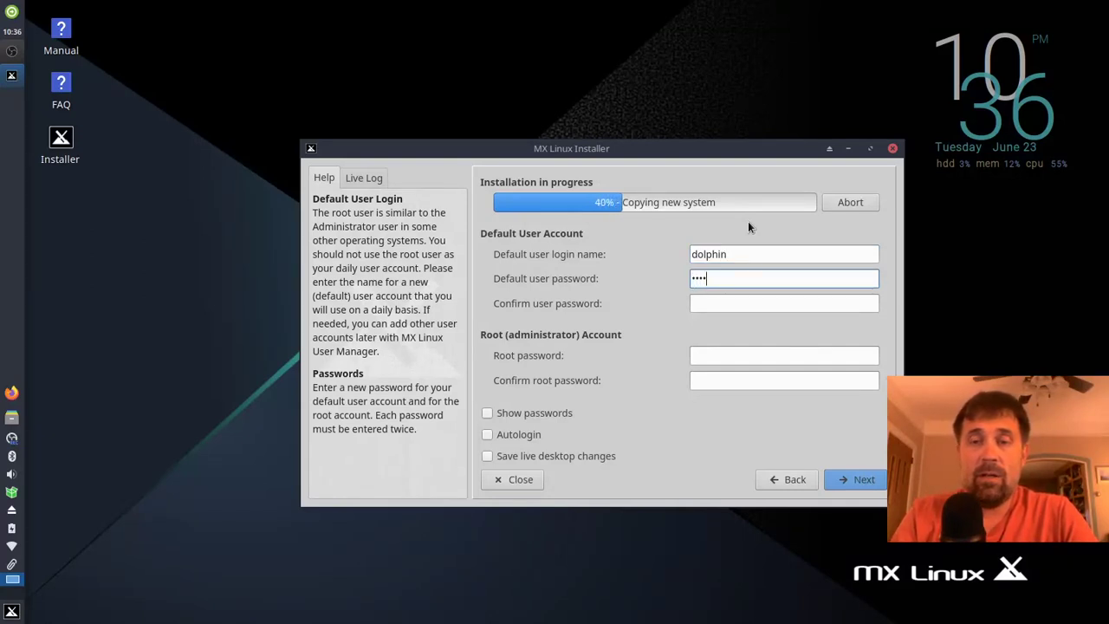
key("Tab")
type("demo")
Step: Set and confirm the root password, then continue to the installation tips
key("Tab")
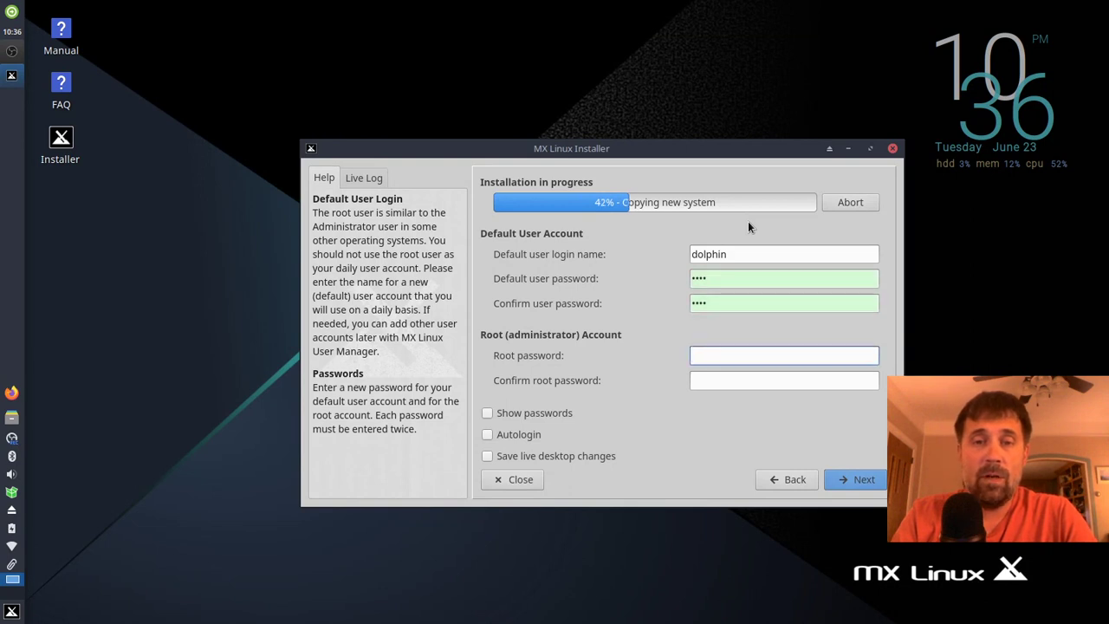
type("root")
key("Tab")
type("root")
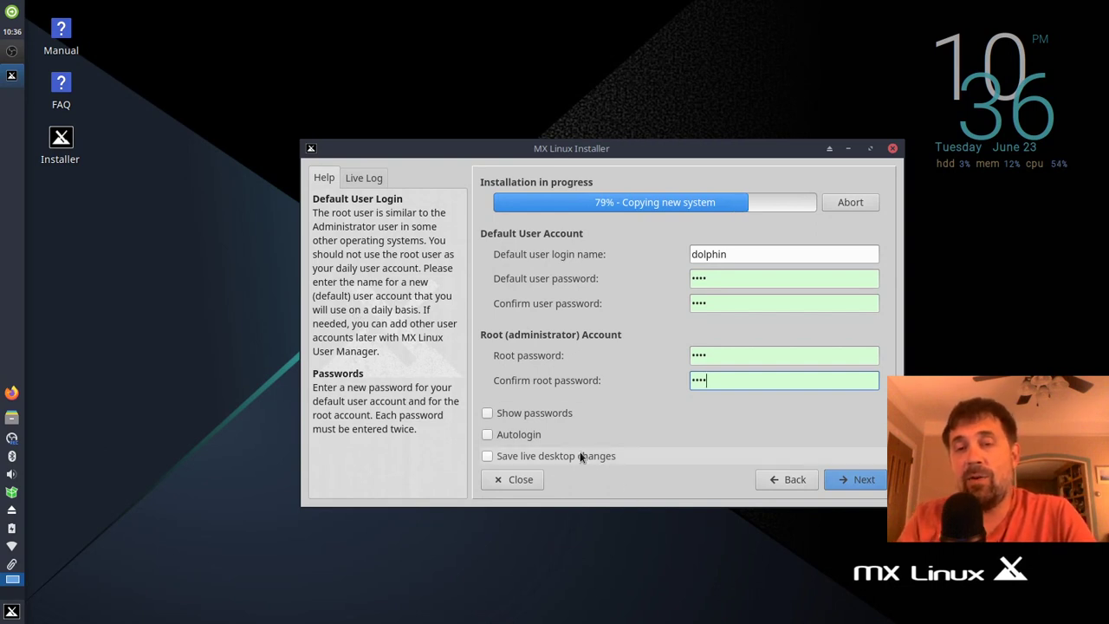
mouse_move(580, 454)
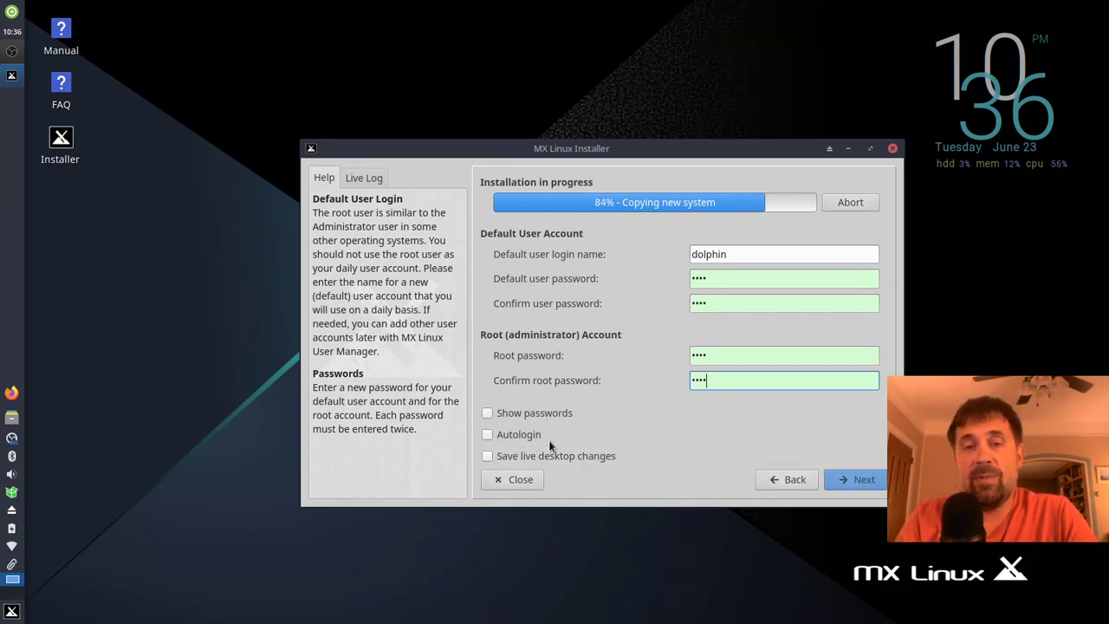
left_click(836, 482)
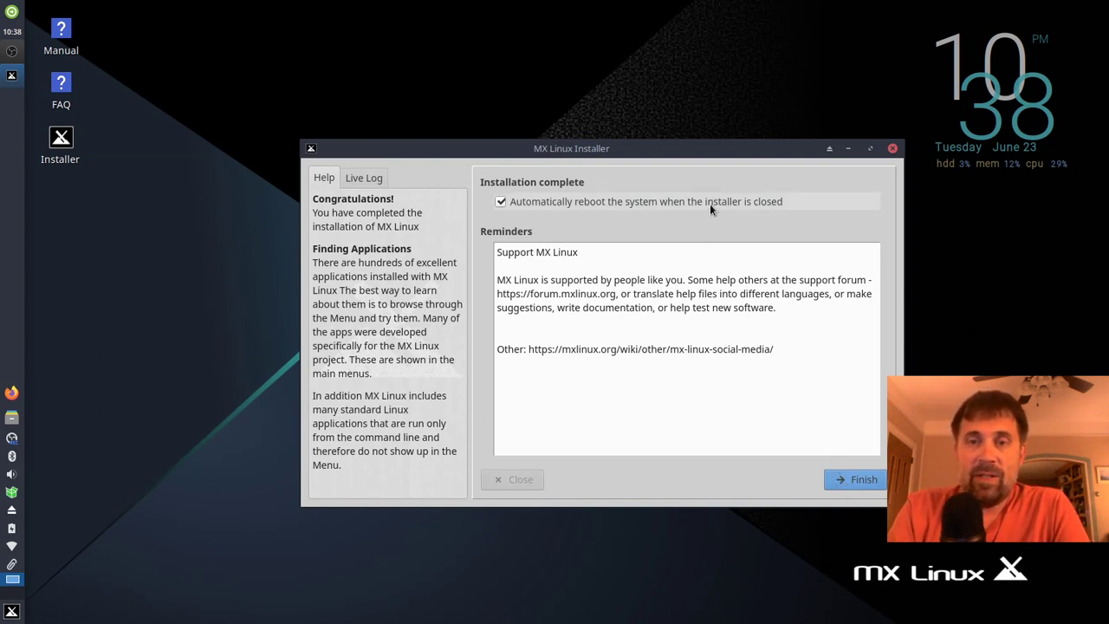
Step: Drag the Installation complete window up and to the left on the desktop
left_click_drag(639, 148, 540, 100)
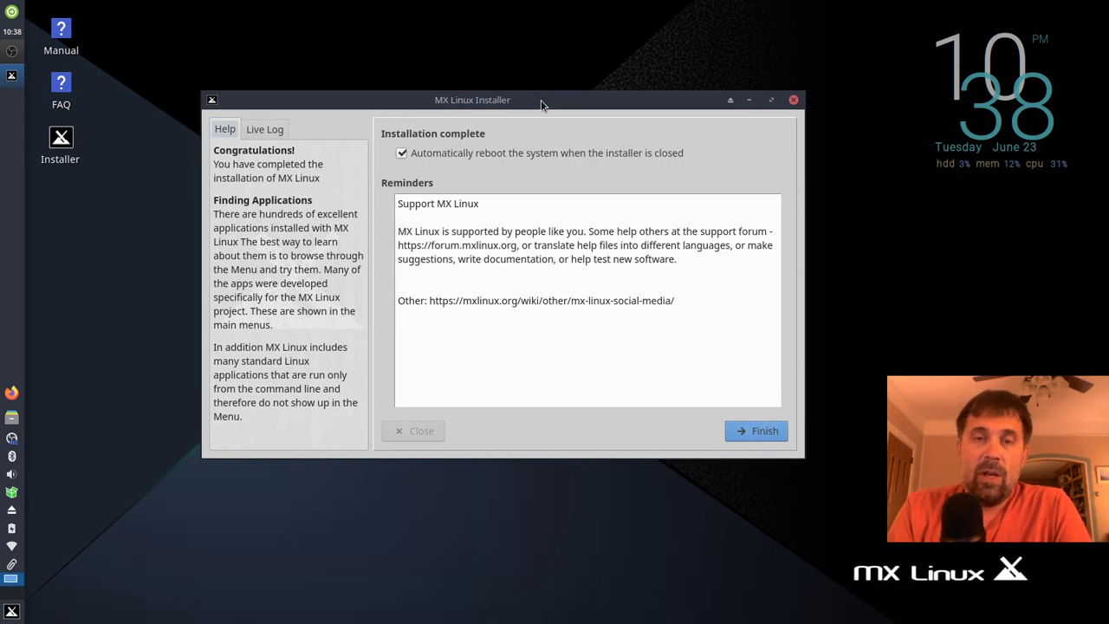